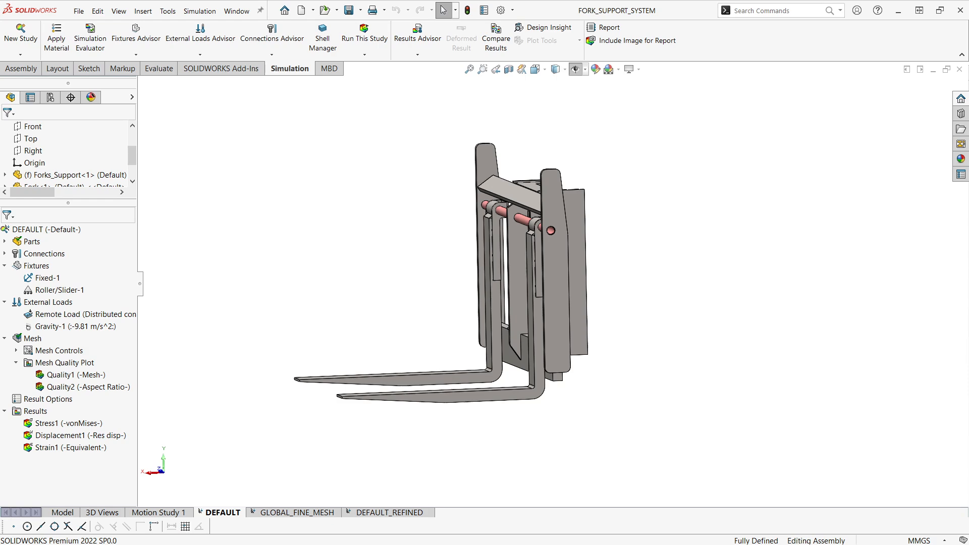
Step: Examine the fork support assembly from the front and rear, including both forks, the support frame and the rod
{"action": "middle_click_drag", "start_coordinate": [622, 330], "coordinate": [649, 386]}
{"action": "scroll", "coordinate": [650, 346], "scroll_direction": "up", "scroll_amount": 1}
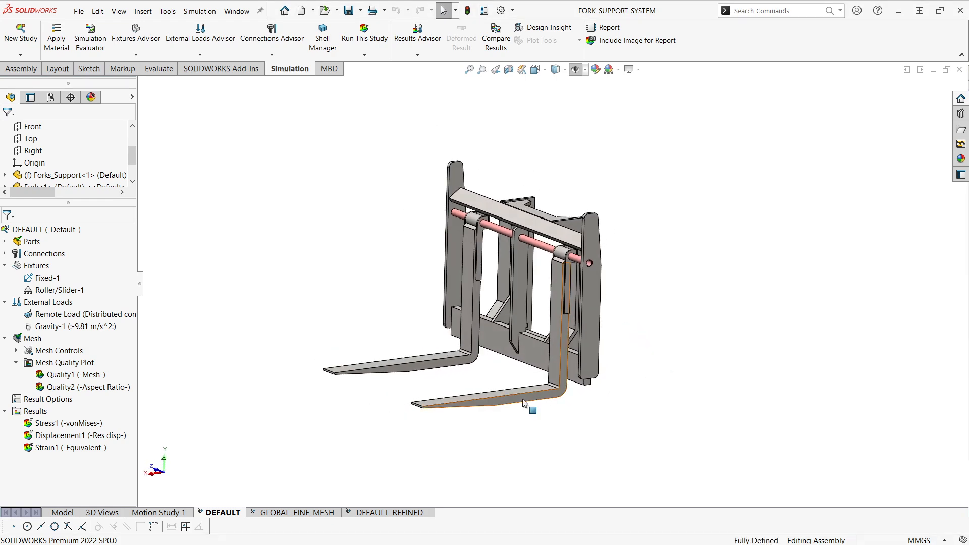
{"action": "left_click", "coordinate": [554, 386]}
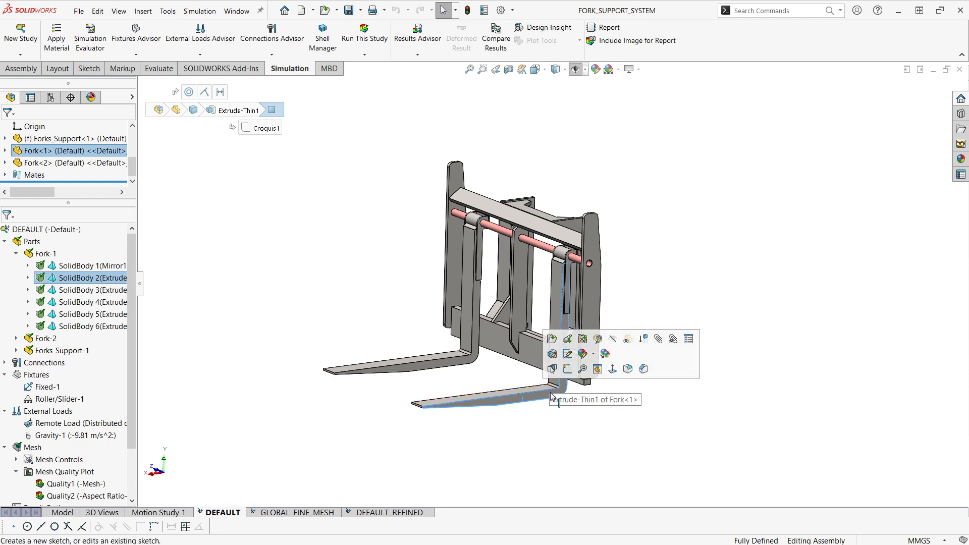
{"action": "scroll", "coordinate": [556, 398], "scroll_direction": "down", "scroll_amount": 2}
{"action": "left_click", "coordinate": [626, 440]}
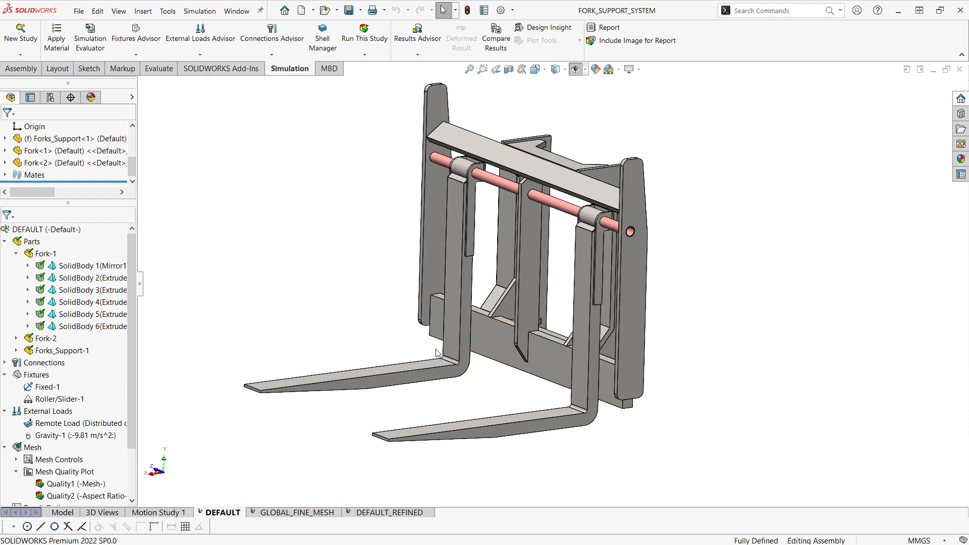
{"action": "scroll", "coordinate": [443, 371], "scroll_direction": "up", "scroll_amount": 1}
{"action": "mouse_move", "coordinate": [446, 381]}
{"action": "middle_mouse_down", "text": "ctrl"}
{"action": "mouse_move", "coordinate": [455, 390]}
{"action": "mouse_move", "coordinate": [439, 363]}
{"action": "mouse_move", "coordinate": [461, 372]}
{"action": "middle_mouse_up", "text": "ctrl"}
{"action": "scroll", "coordinate": [533, 306], "scroll_direction": "down", "scroll_amount": 1}
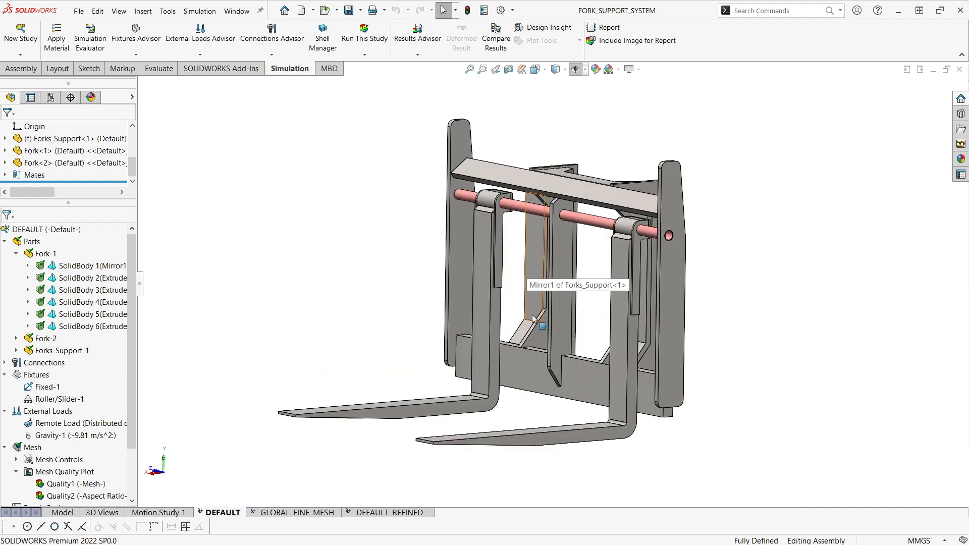
{"action": "middle_click_drag", "start_coordinate": [526, 284], "coordinate": [517, 283], "text": "ctrl"}
{"action": "middle_click_drag", "start_coordinate": [516, 283], "coordinate": [521, 298], "text": "ctrl"}
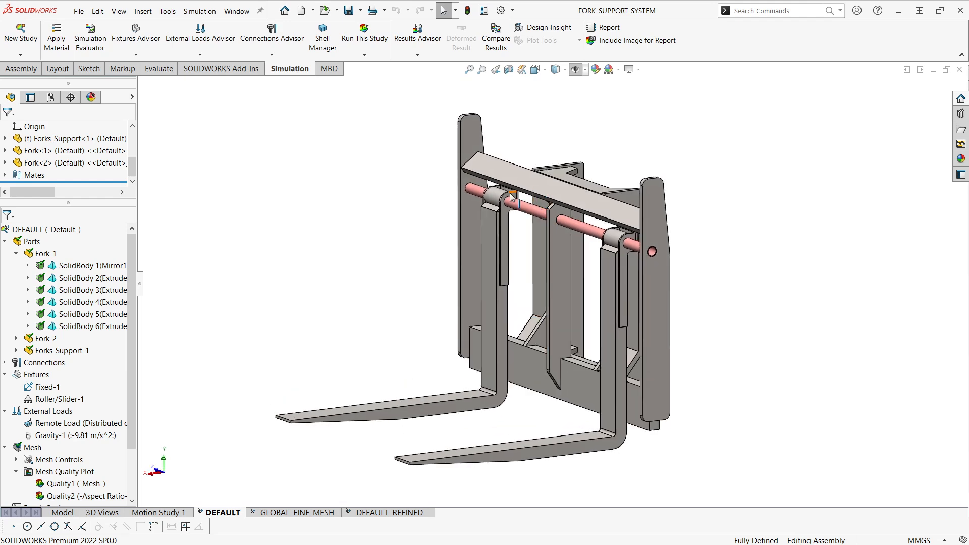
{"action": "scroll", "coordinate": [632, 250], "scroll_direction": "down", "scroll_amount": 2}
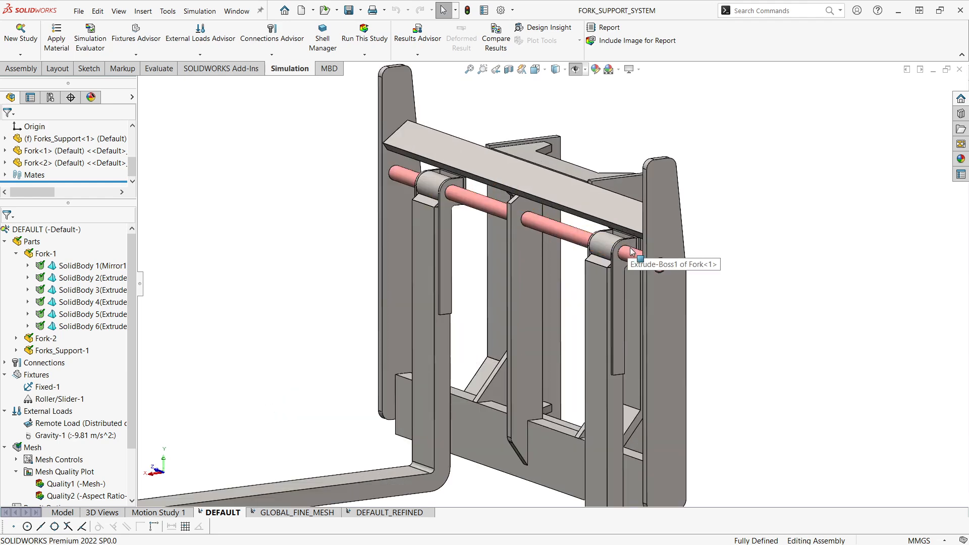
{"action": "scroll", "coordinate": [712, 392], "scroll_direction": "up", "scroll_amount": 3}
{"action": "middle_click_drag", "start_coordinate": [712, 392], "coordinate": [588, 399]}
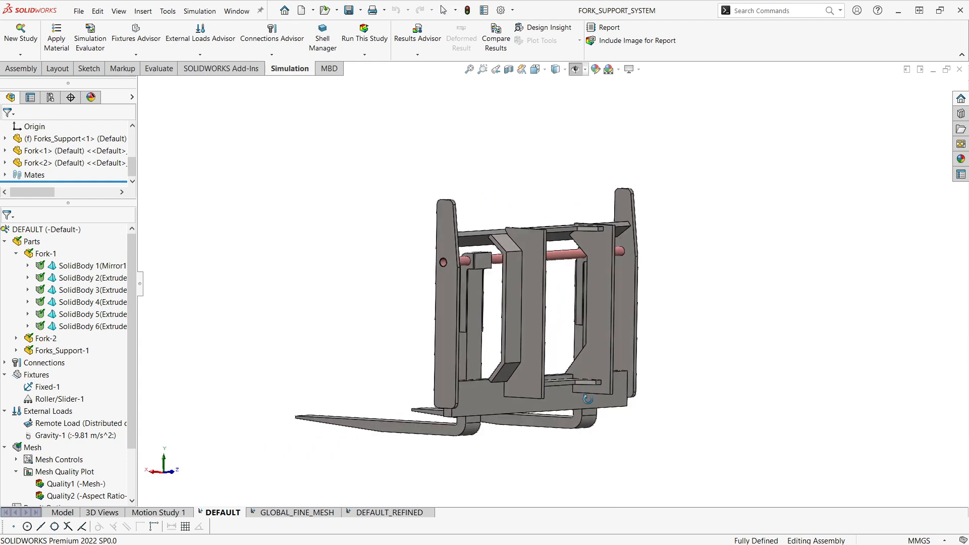
{"action": "middle_click_drag", "start_coordinate": [564, 343], "coordinate": [737, 385], "text": "ctrl"}
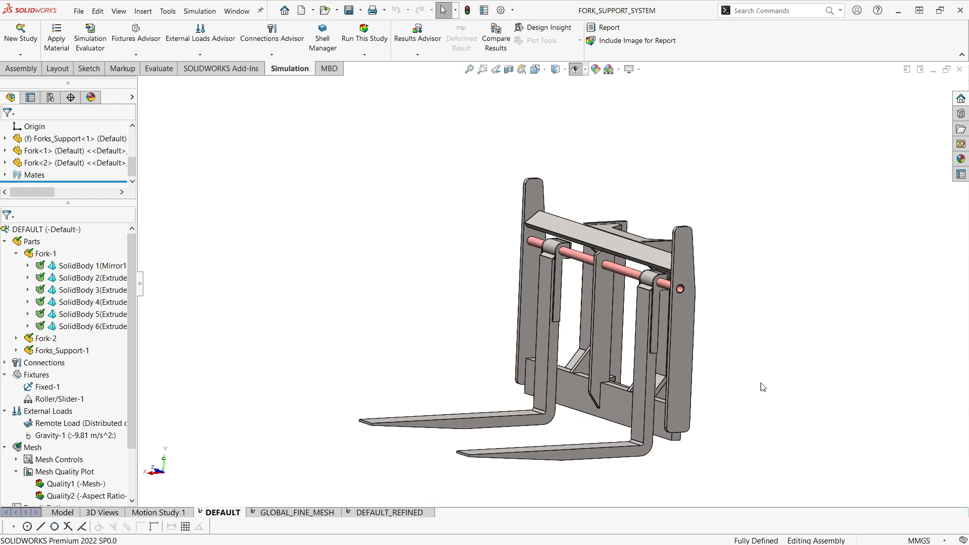
{"action": "scroll", "coordinate": [682, 287], "scroll_direction": "down", "scroll_amount": 2}
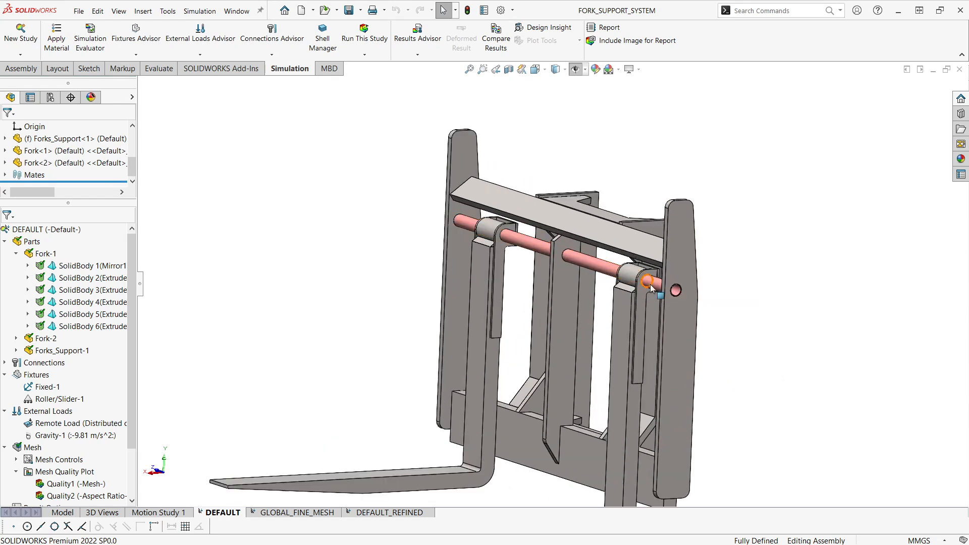
{"action": "scroll", "coordinate": [675, 306], "scroll_direction": "up", "scroll_amount": 1}
{"action": "middle_click_drag", "start_coordinate": [679, 309], "coordinate": [790, 382], "text": "ctrl"}
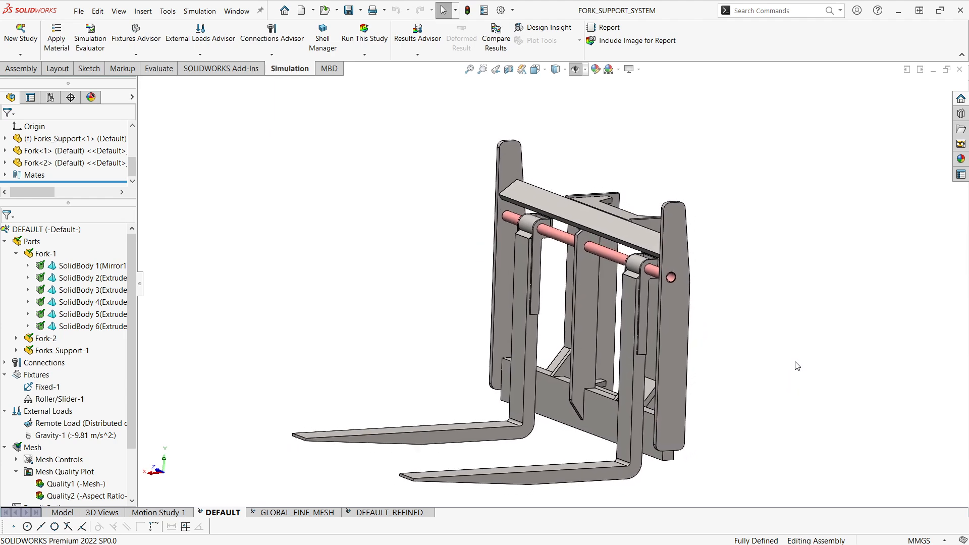
Step: Turn on the display of the simulation symbols and examine the remote load, gravity and fixtures around the assembly
{"action": "left_click", "coordinate": [575, 70]}
{"action": "scroll", "coordinate": [703, 273], "scroll_direction": "up", "scroll_amount": 2}
{"action": "middle_click_drag", "start_coordinate": [703, 274], "coordinate": [815, 343]}
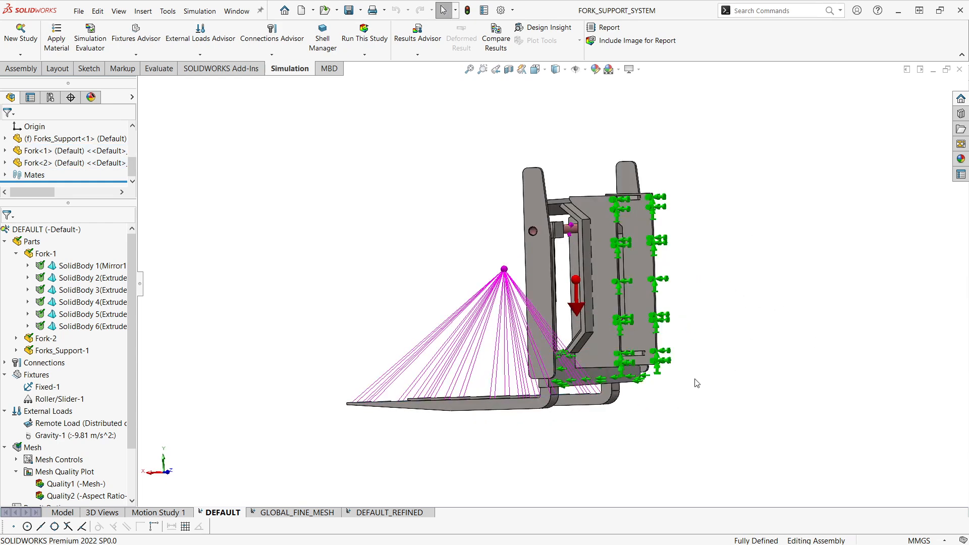
{"action": "middle_click_drag", "start_coordinate": [681, 312], "coordinate": [743, 401]}
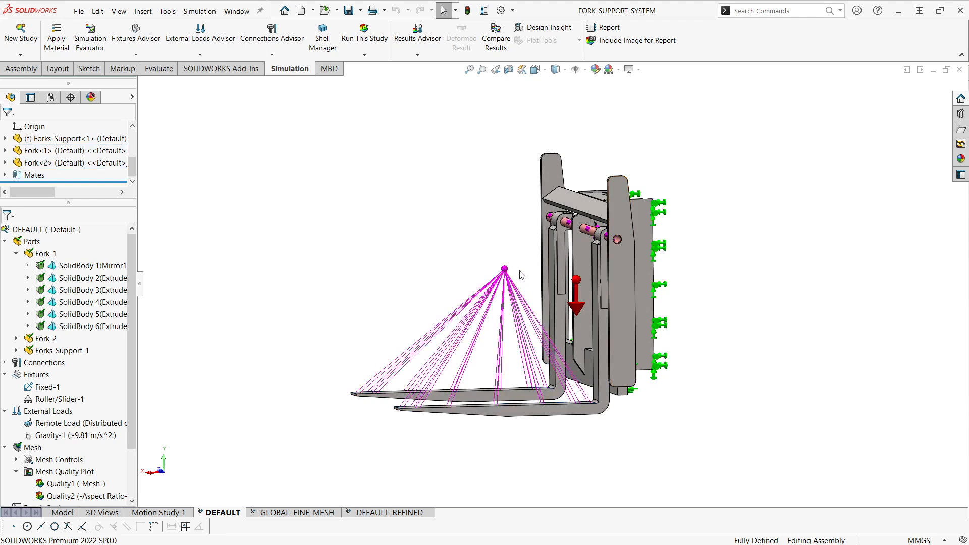
{"action": "scroll", "coordinate": [519, 272], "scroll_direction": "up", "scroll_amount": 1}
{"action": "middle_click_drag", "start_coordinate": [516, 254], "coordinate": [479, 264]}
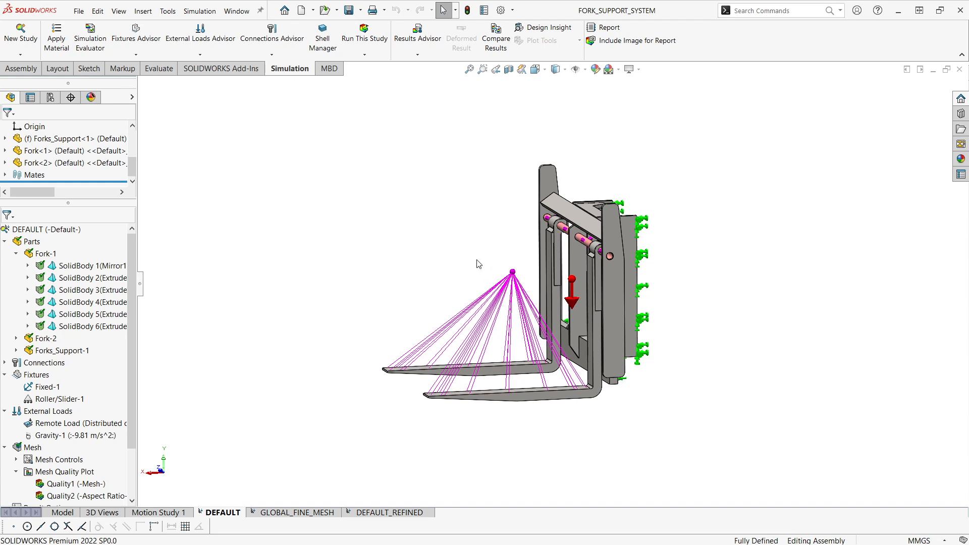
{"action": "middle_click_drag", "start_coordinate": [464, 258], "coordinate": [459, 258], "text": "ctrl"}
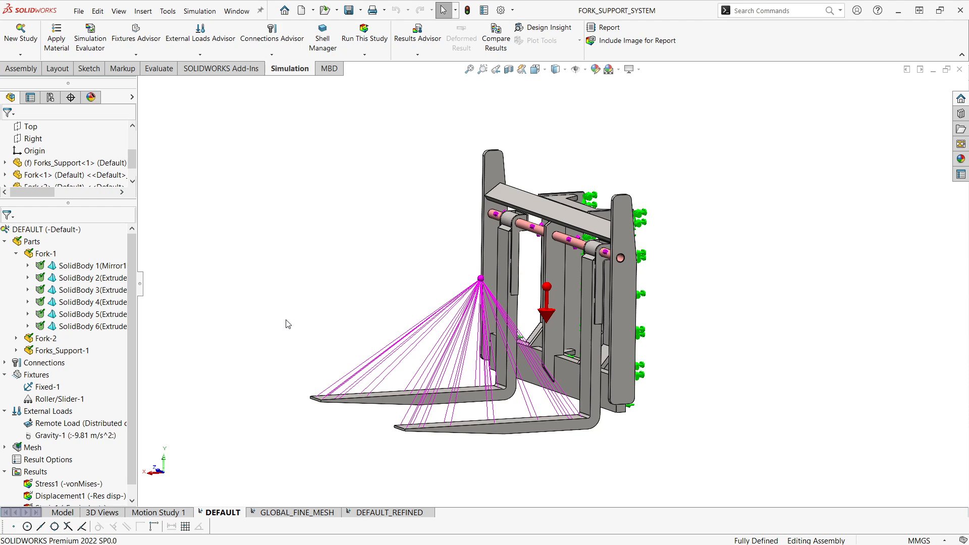
Step: Review the mesh settings of the DEFAULT study, cancel without remeshing, and inspect the mesh shown on the assembly
{"action": "right_click", "coordinate": [38, 446]}
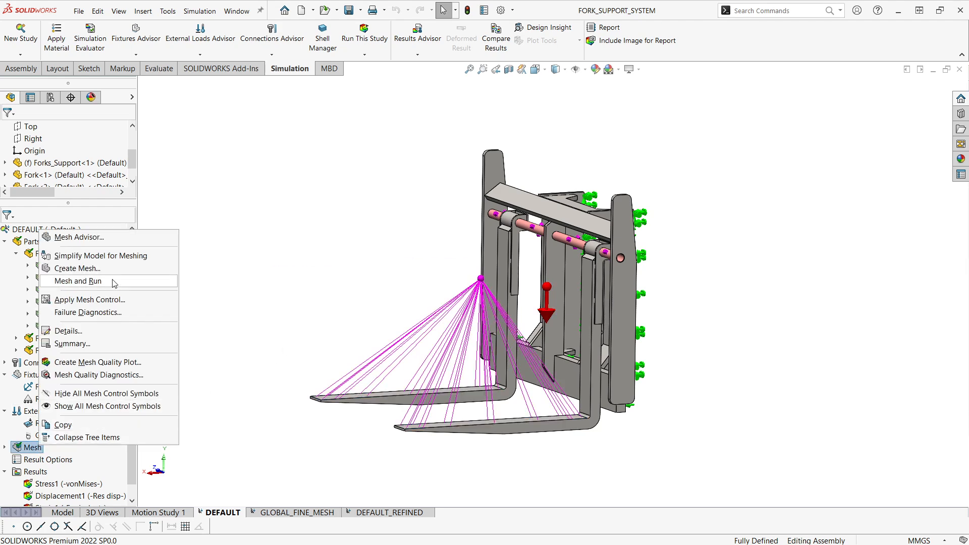
{"action": "left_click", "coordinate": [124, 269]}
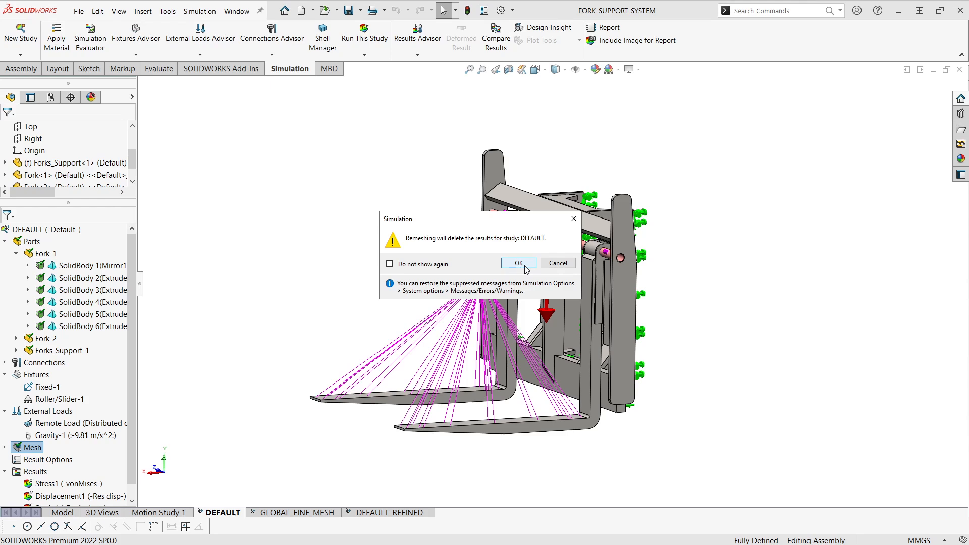
{"action": "left_click", "coordinate": [519, 263]}
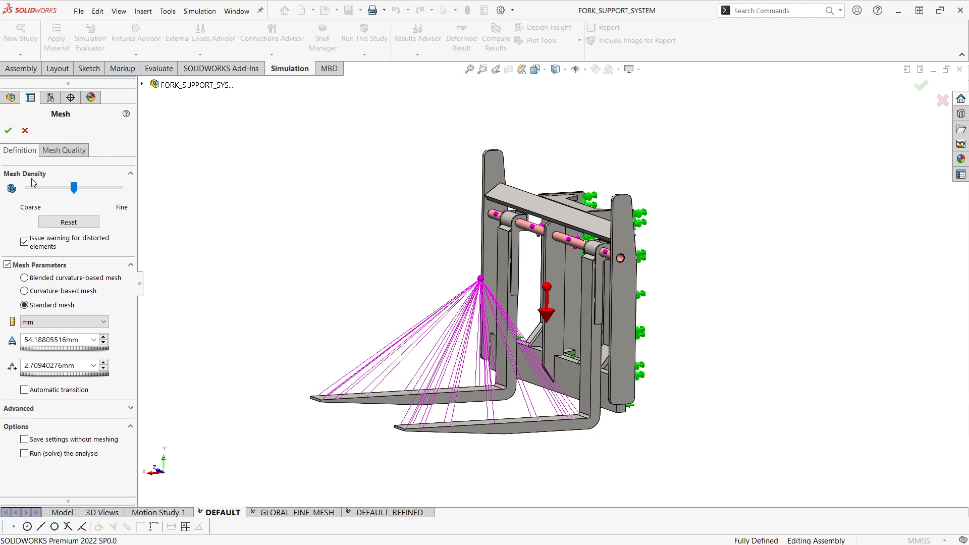
{"action": "left_click", "coordinate": [25, 131]}
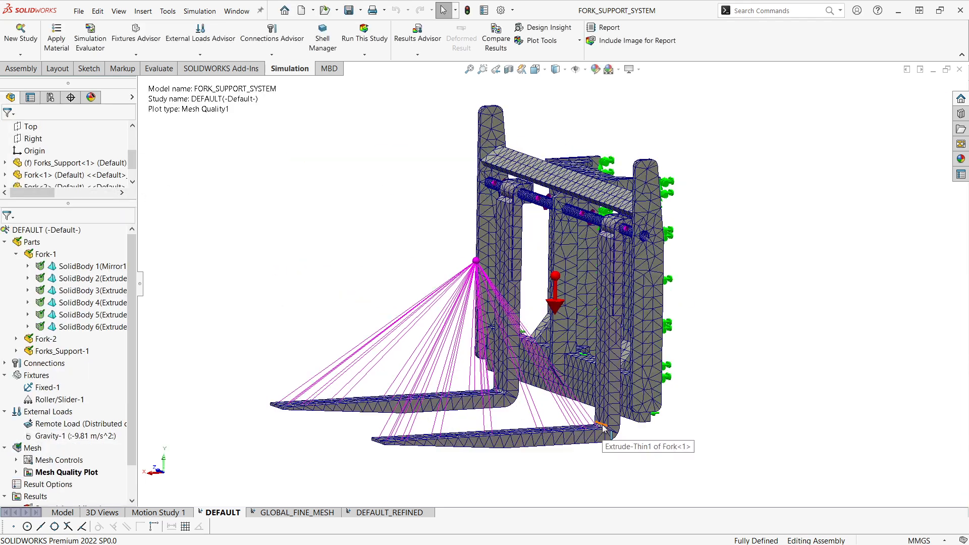
{"action": "middle_click_drag", "start_coordinate": [613, 432], "coordinate": [647, 441]}
{"action": "scroll", "coordinate": [624, 419], "scroll_direction": "up", "scroll_amount": 1}
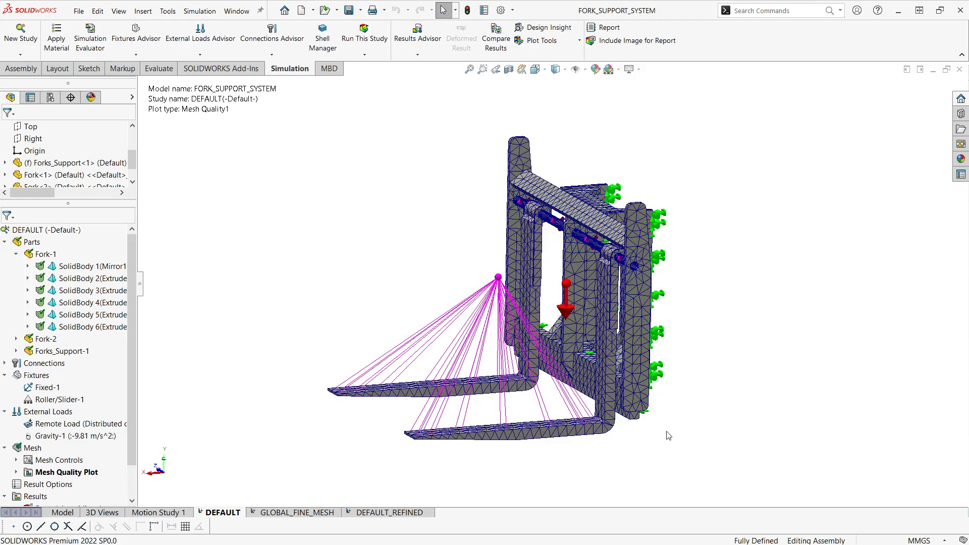
{"action": "middle_click_drag", "start_coordinate": [677, 409], "coordinate": [678, 419], "text": "ctrl"}
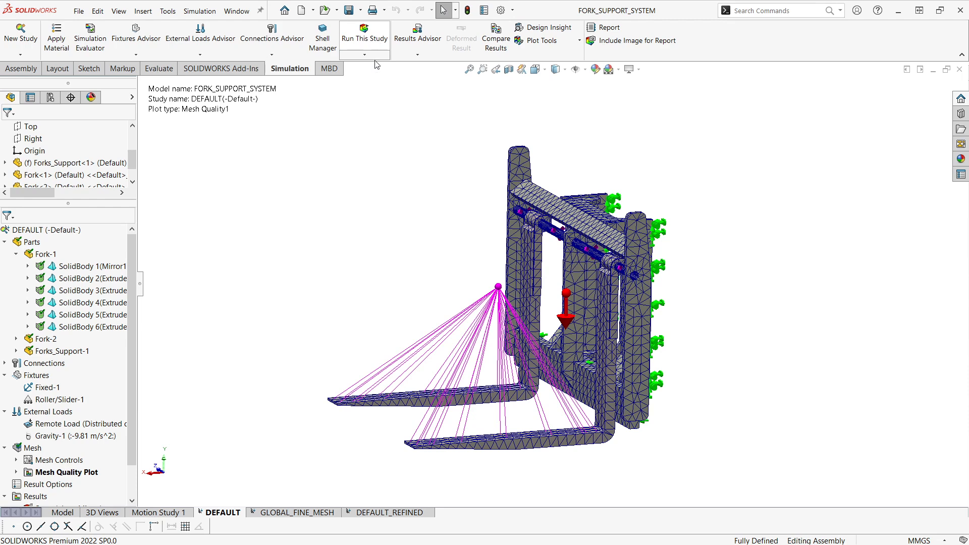
Step: Show the Stress1 (von Mises) result plot of the DEFAULT study
{"action": "scroll", "coordinate": [43, 471], "scroll_direction": "down", "scroll_amount": 1}
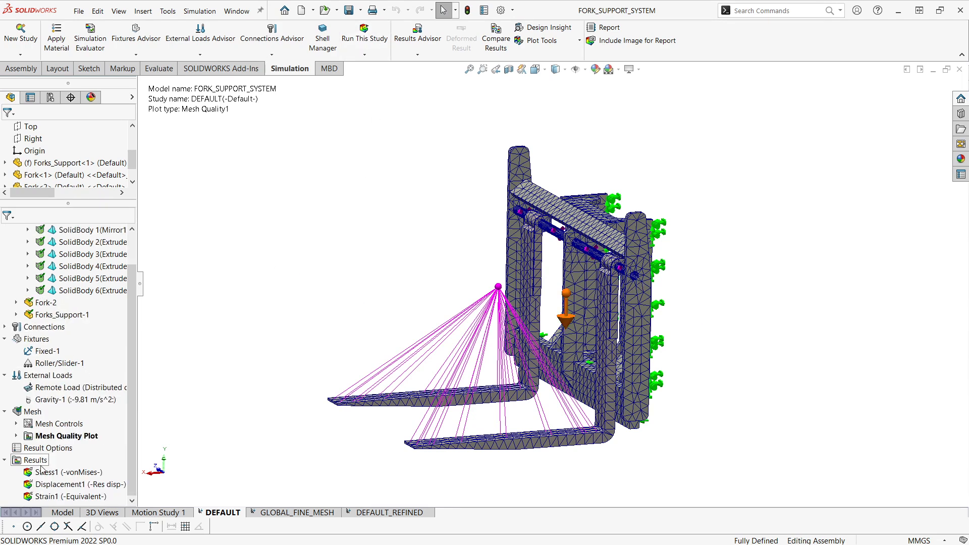
{"action": "right_click", "coordinate": [42, 472]}
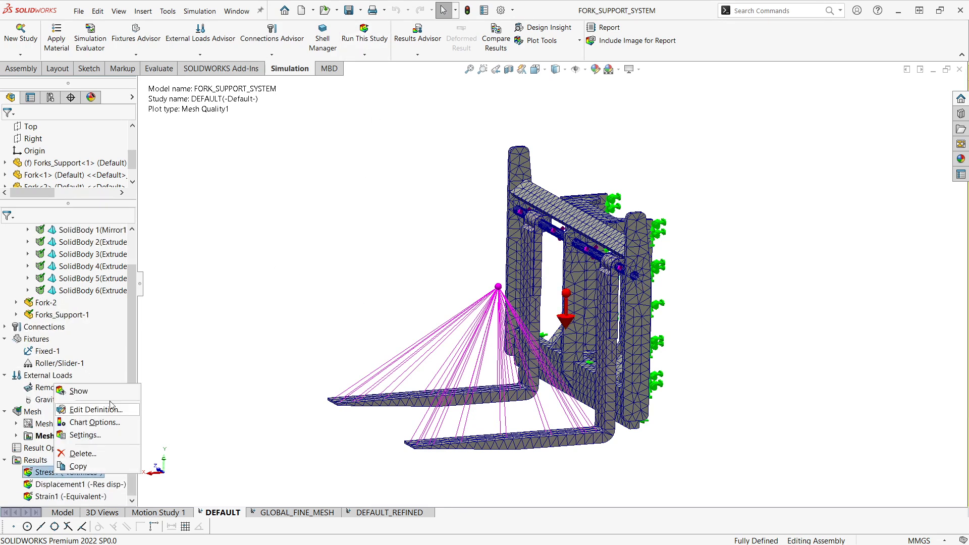
{"action": "left_click", "coordinate": [79, 391]}
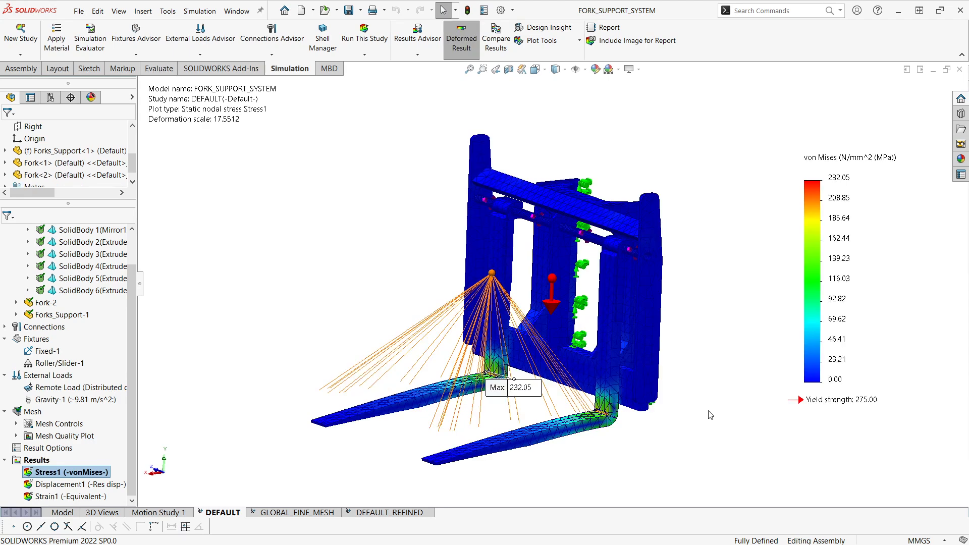
Step: Examine the von Mises stress distribution from several angles, focusing on the bends of the two forks
{"action": "middle_click_drag", "start_coordinate": [641, 463], "coordinate": [534, 419]}
{"action": "left_click_drag", "start_coordinate": [508, 370], "coordinate": [385, 326]}
{"action": "middle_click_drag", "start_coordinate": [385, 326], "coordinate": [453, 354]}
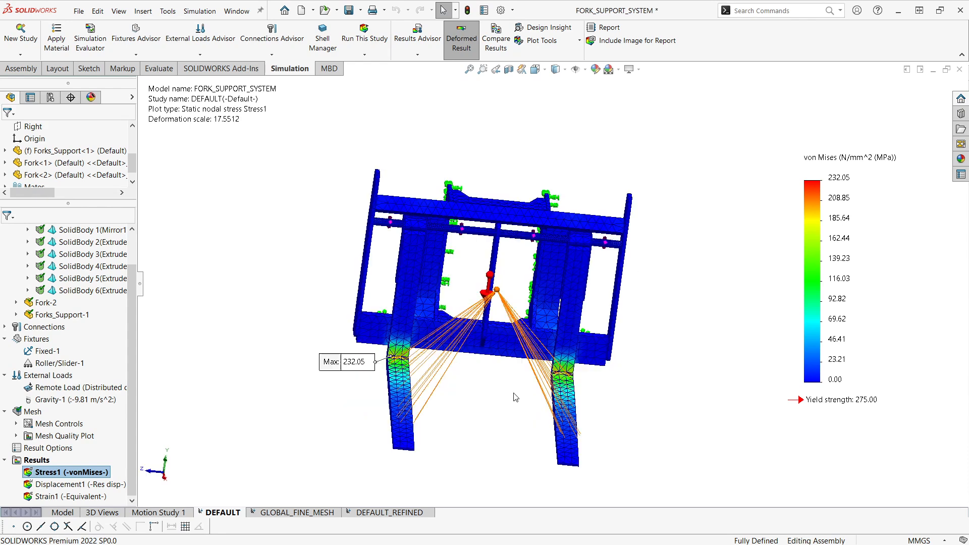
{"action": "middle_click_drag", "start_coordinate": [423, 404], "coordinate": [472, 390]}
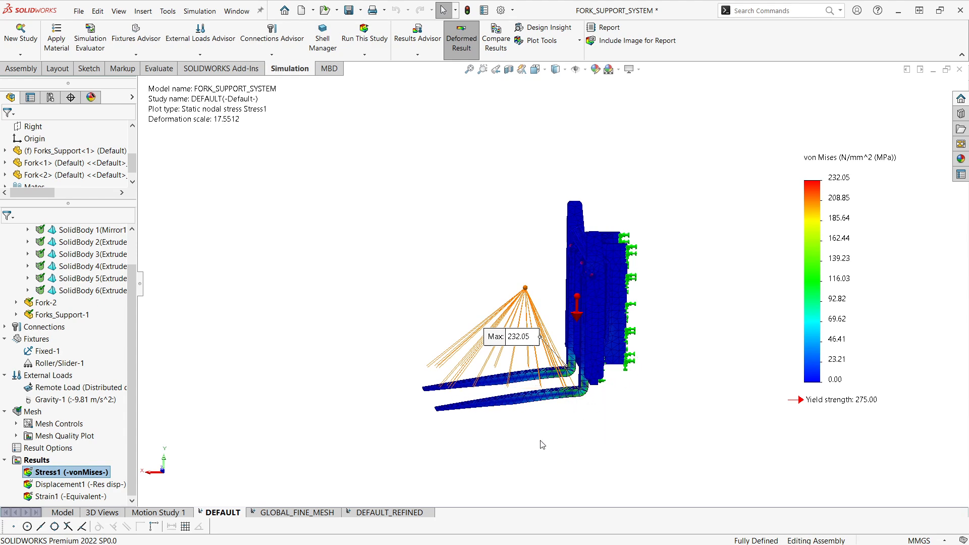
{"action": "middle_click_drag", "start_coordinate": [524, 442], "coordinate": [576, 430]}
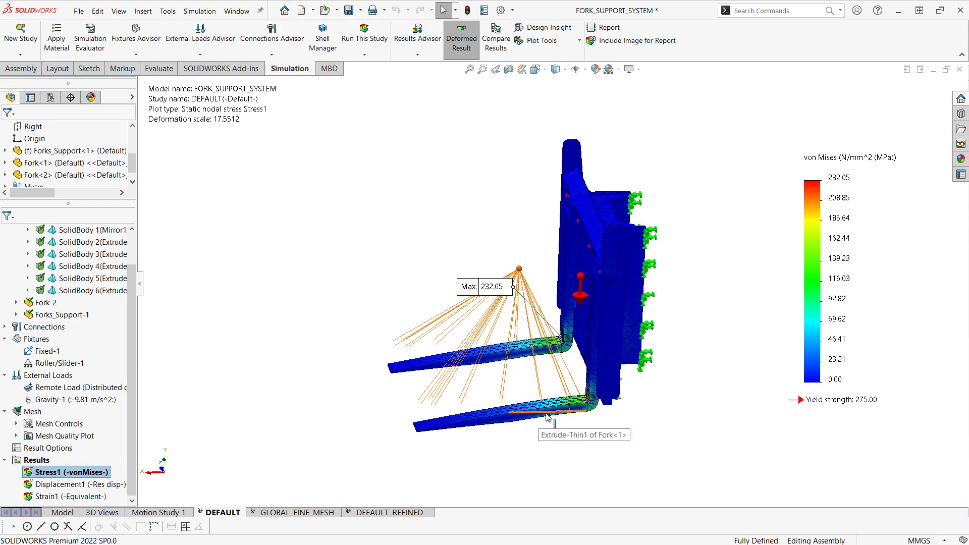
{"action": "scroll", "coordinate": [591, 403], "scroll_direction": "down", "scroll_amount": 2}
{"action": "middle_click_drag", "start_coordinate": [592, 403], "coordinate": [624, 399]}
{"action": "scroll", "coordinate": [694, 489], "scroll_direction": "up", "scroll_amount": 1}
{"action": "middle_click_drag", "start_coordinate": [695, 489], "coordinate": [664, 436]}
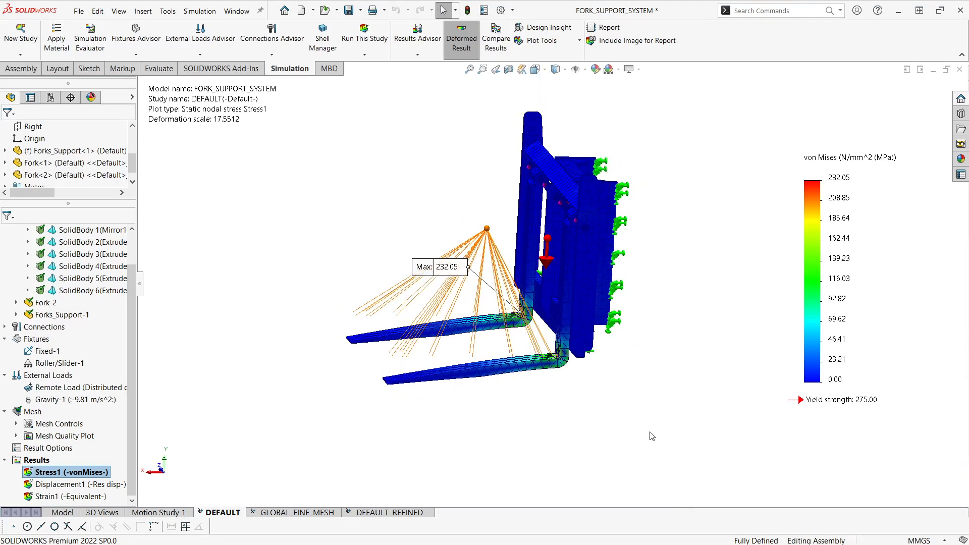
Step: Animate the Stress1 plot, watch the forks deform from different angles, and close the animation
{"action": "right_click", "coordinate": [68, 476]}
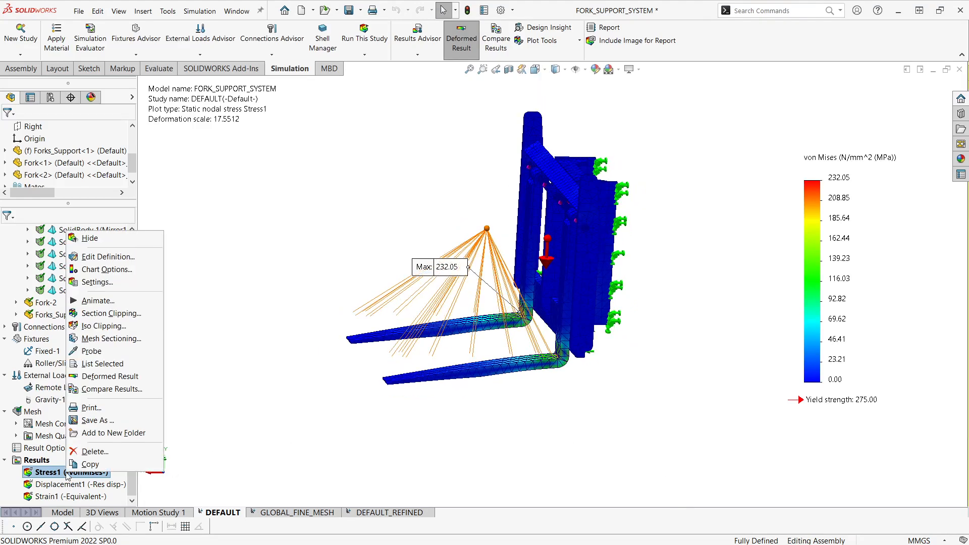
{"action": "left_click", "coordinate": [97, 300]}
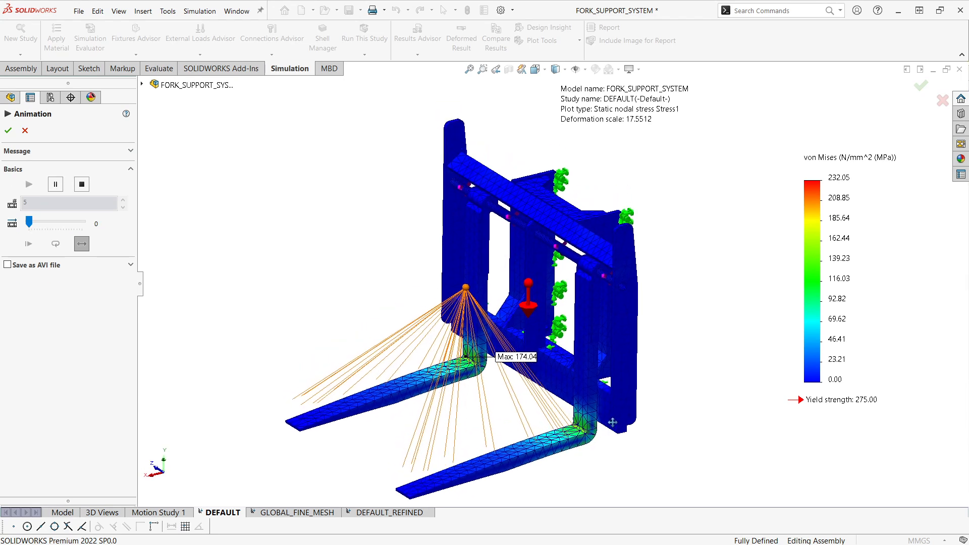
{"action": "mouse_move", "coordinate": [591, 463]}
{"action": "middle_mouse_down"}
{"action": "mouse_move", "coordinate": [549, 456]}
{"action": "mouse_move", "coordinate": [595, 449]}
{"action": "middle_mouse_up"}
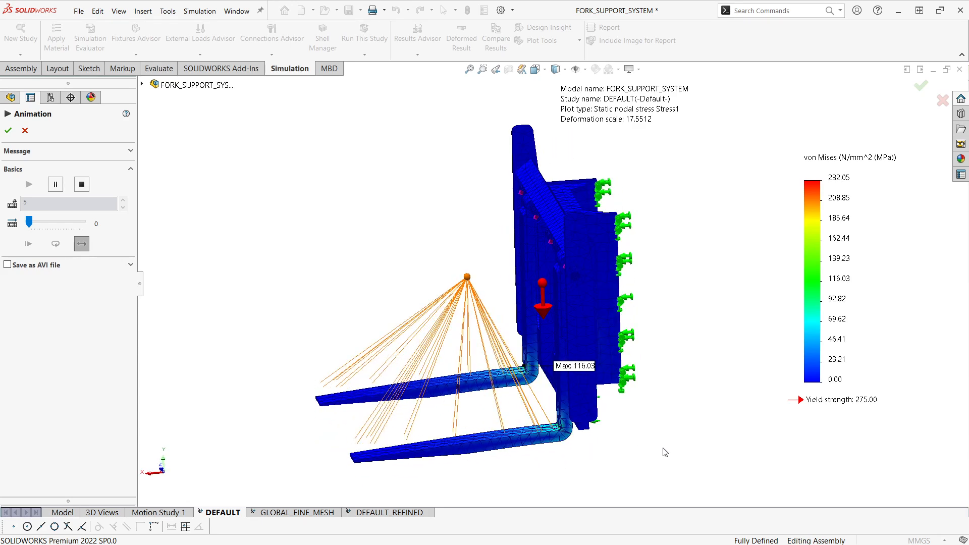
{"action": "middle_click_drag", "start_coordinate": [661, 452], "coordinate": [670, 426]}
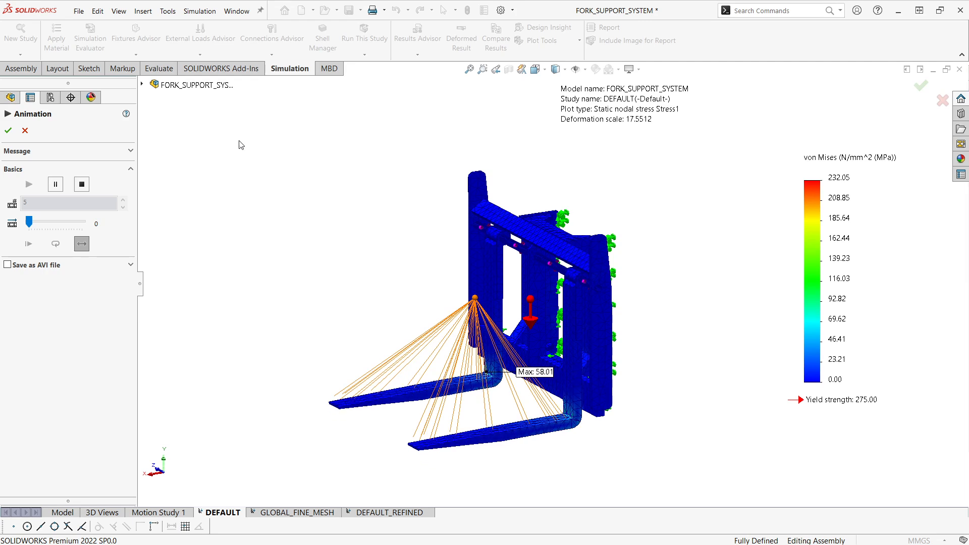
{"action": "left_click", "coordinate": [8, 130]}
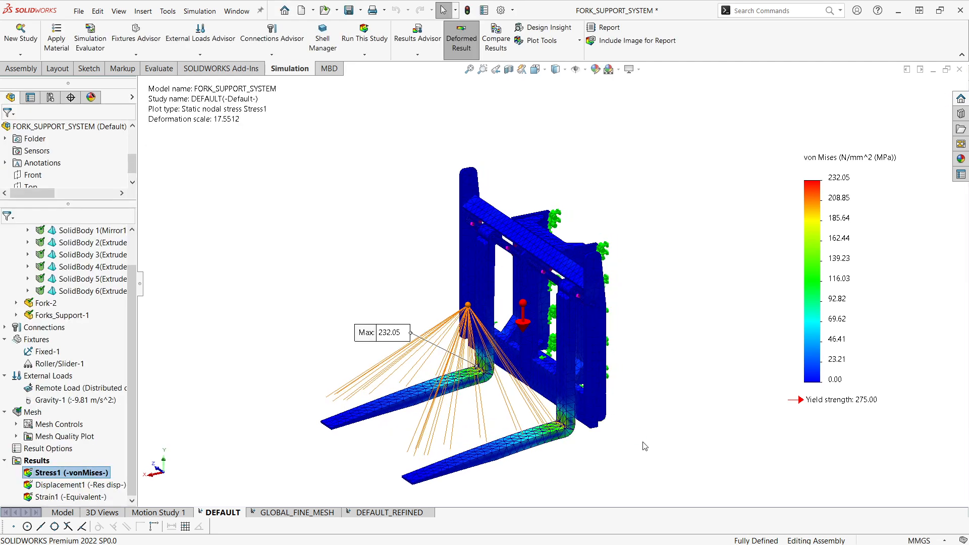
Step: Move the maximum stress callout slightly higher above the fork and view the stress plot at an angle
{"action": "middle_click_drag", "start_coordinate": [644, 445], "coordinate": [663, 438]}
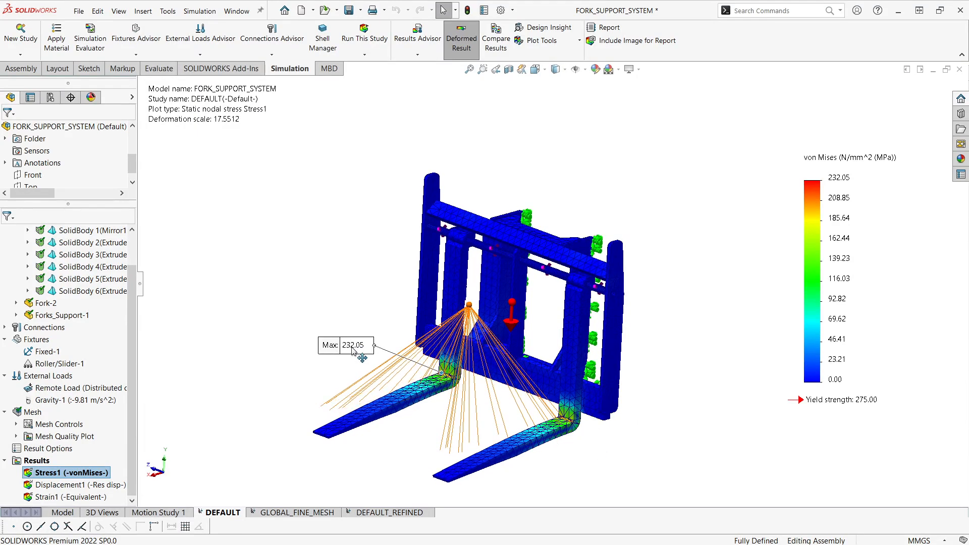
{"action": "left_click_drag", "start_coordinate": [351, 343], "coordinate": [348, 328]}
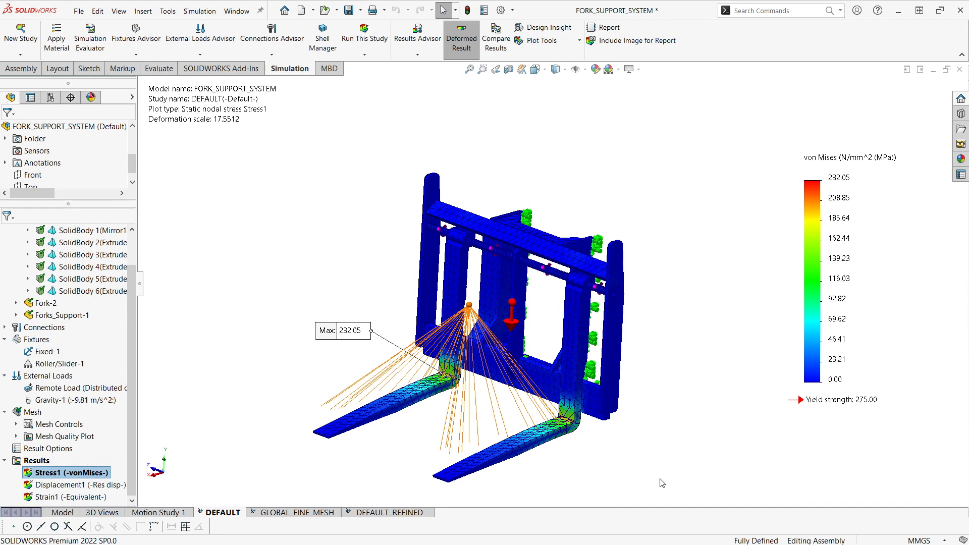
{"action": "middle_click_drag", "start_coordinate": [568, 497], "coordinate": [612, 480]}
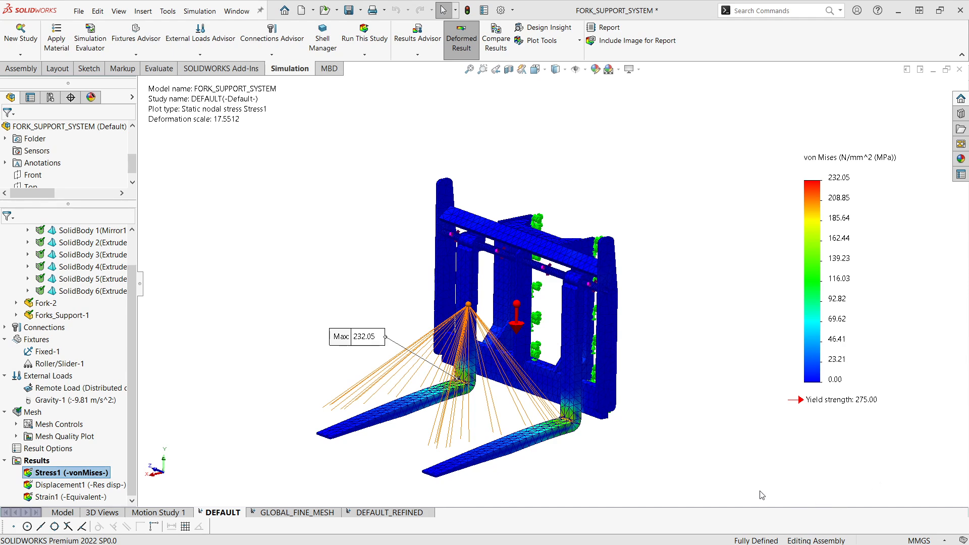
Step: Review the mesh details of the DEFAULT study, including the share of elements with aspect ratio below 3, and close them
{"action": "middle_click_drag", "start_coordinate": [684, 495], "coordinate": [692, 494]}
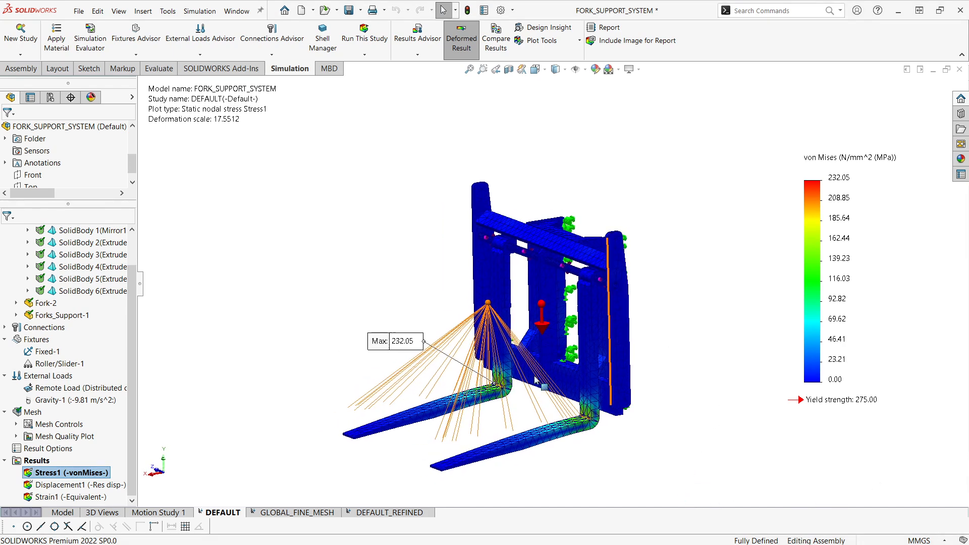
{"action": "middle_click_drag", "start_coordinate": [708, 488], "coordinate": [710, 499]}
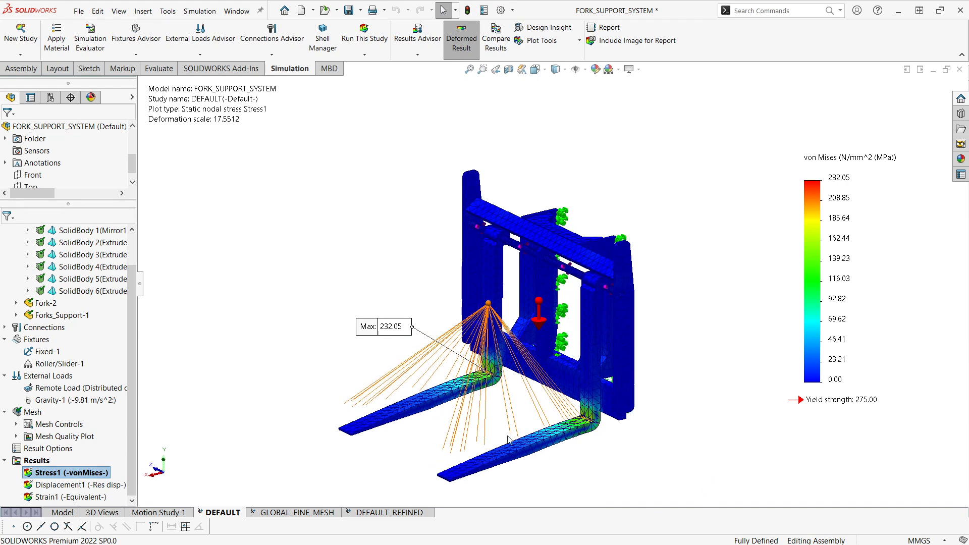
{"action": "right_click", "coordinate": [32, 412]}
{"action": "left_click", "coordinate": [157, 298]}
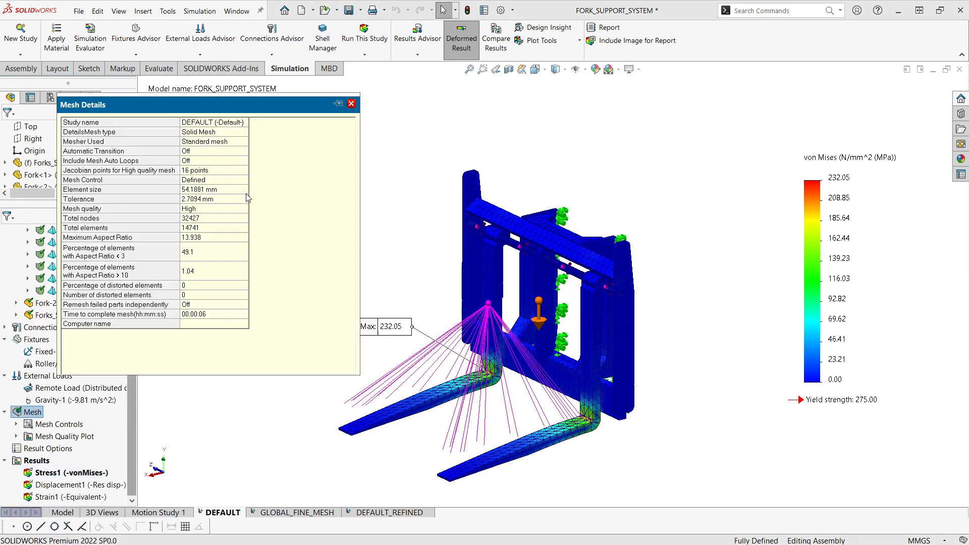
{"action": "left_click", "coordinate": [193, 254]}
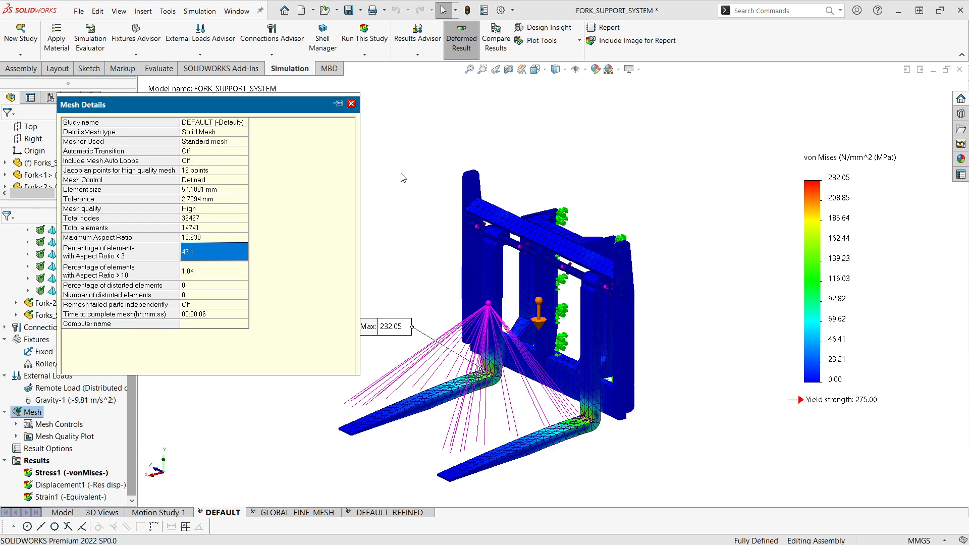
{"action": "left_click", "coordinate": [351, 103]}
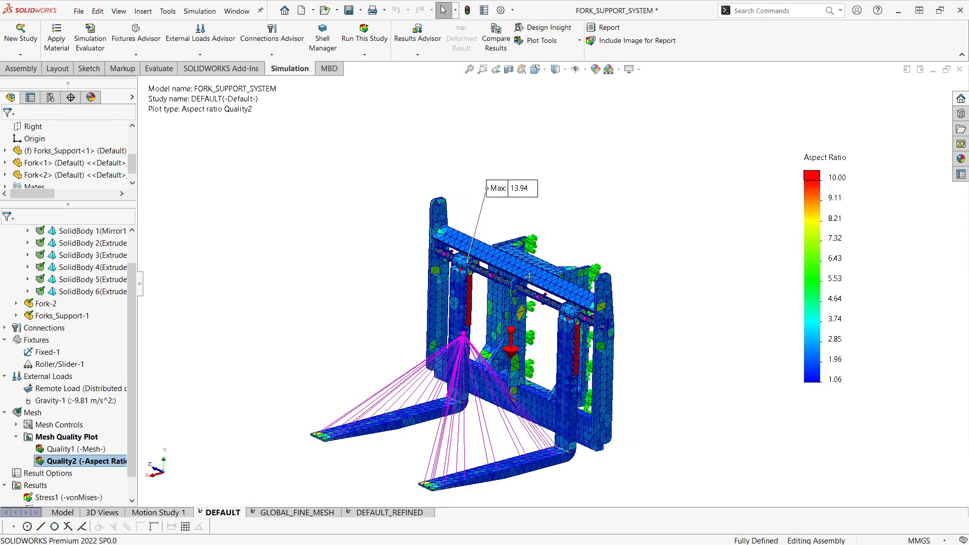
Step: Examine the Quality2 aspect ratio plot of the DEFAULT mesh from several angles, focusing on the high-ratio areas of both forks
{"action": "middle_click_drag", "start_coordinate": [596, 268], "coordinate": [597, 253]}
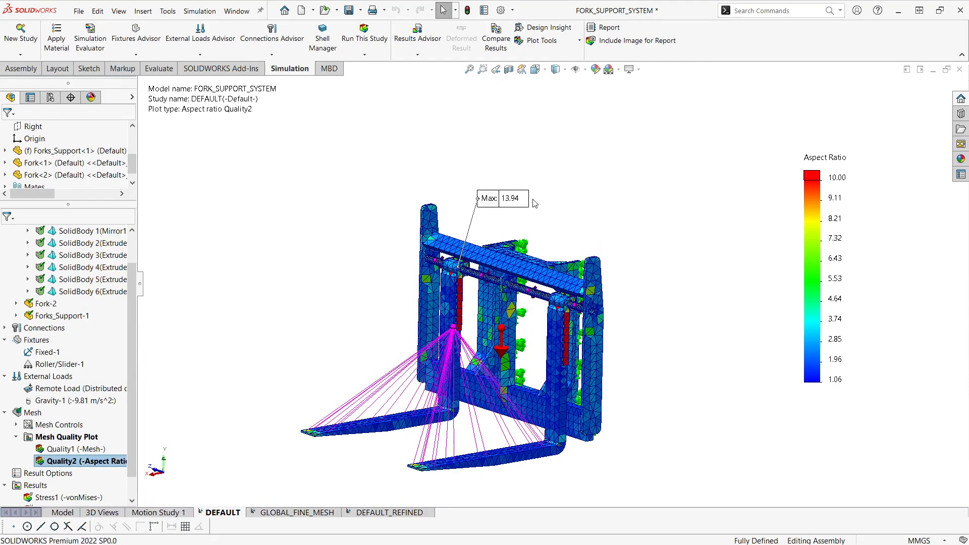
{"action": "left_click_drag", "start_coordinate": [504, 201], "coordinate": [509, 202]}
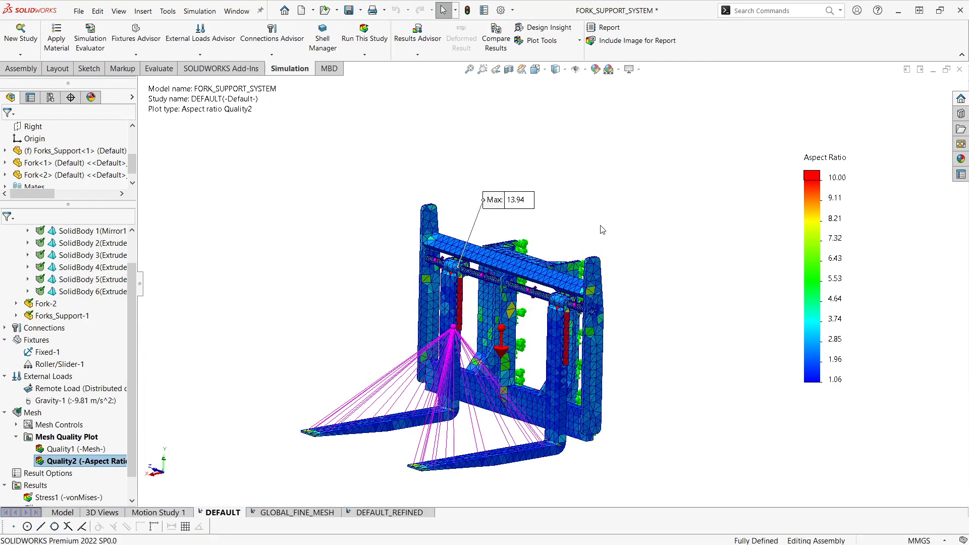
{"action": "middle_click_drag", "start_coordinate": [603, 262], "coordinate": [600, 254], "text": "ctrl"}
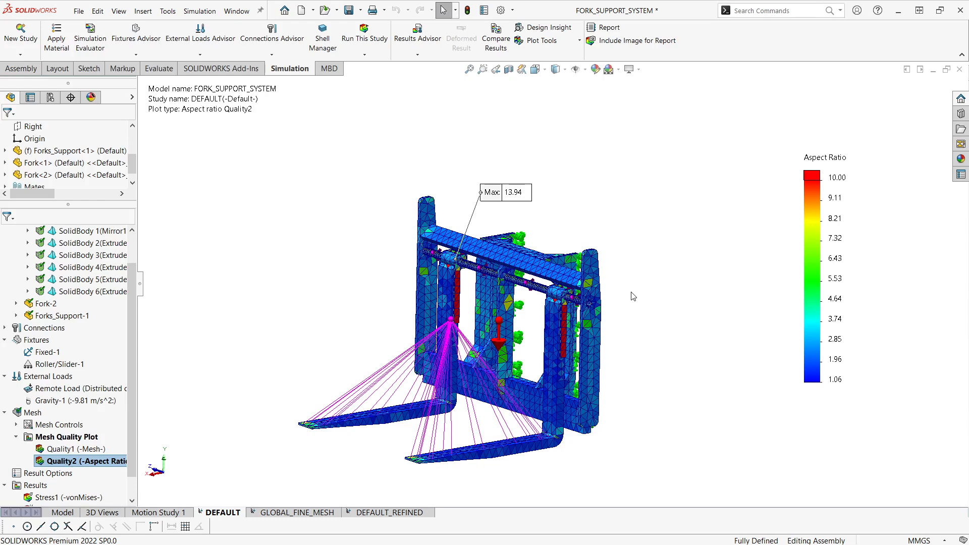
{"action": "middle_click_drag", "start_coordinate": [634, 296], "coordinate": [644, 303], "text": "ctrl"}
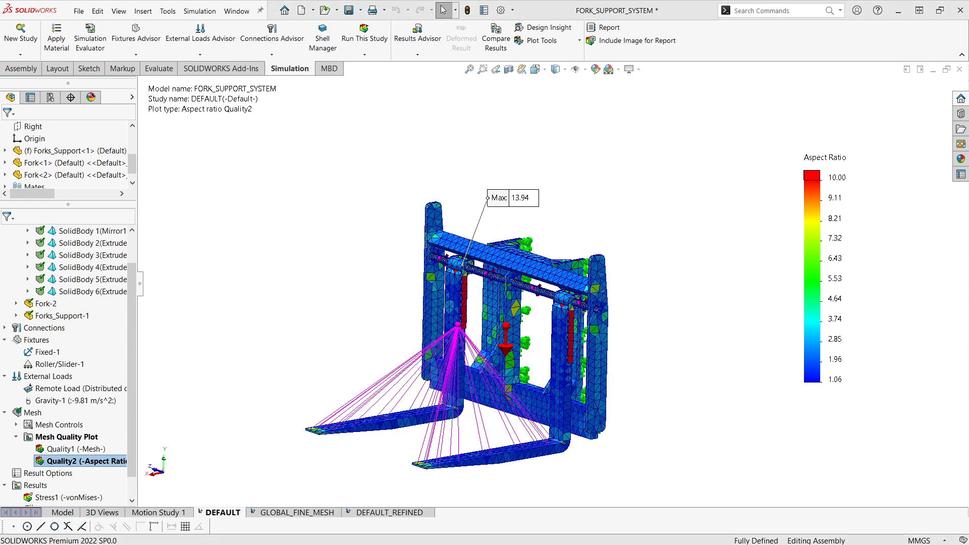
{"action": "scroll", "coordinate": [729, 437], "scroll_direction": "down", "scroll_amount": 2}
{"action": "middle_click_drag", "start_coordinate": [626, 367], "coordinate": [659, 393], "text": "ctrl"}
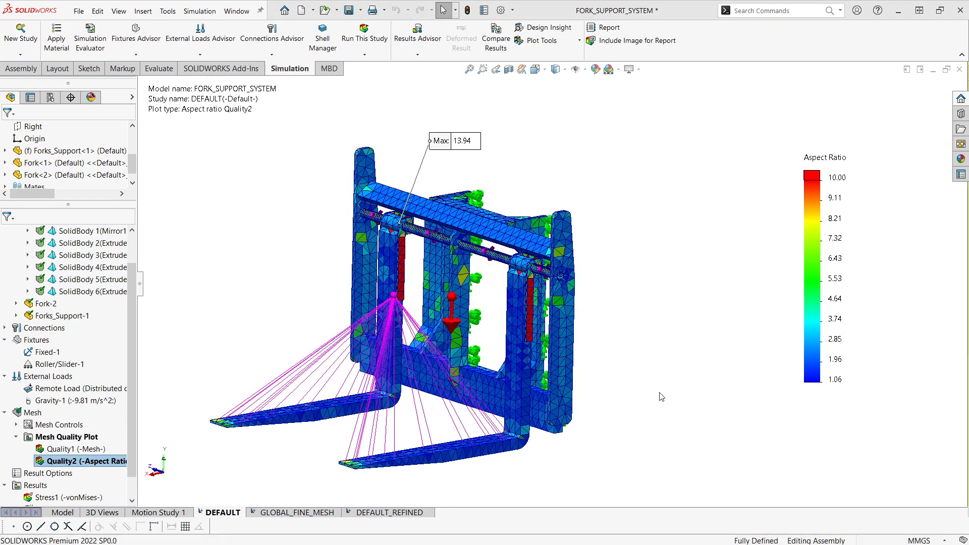
{"action": "scroll", "coordinate": [371, 304], "scroll_direction": "down", "scroll_amount": 2}
{"action": "scroll", "coordinate": [473, 293], "scroll_direction": "up", "scroll_amount": 1}
{"action": "middle_click_drag", "start_coordinate": [475, 307], "coordinate": [485, 282], "text": "ctrl"}
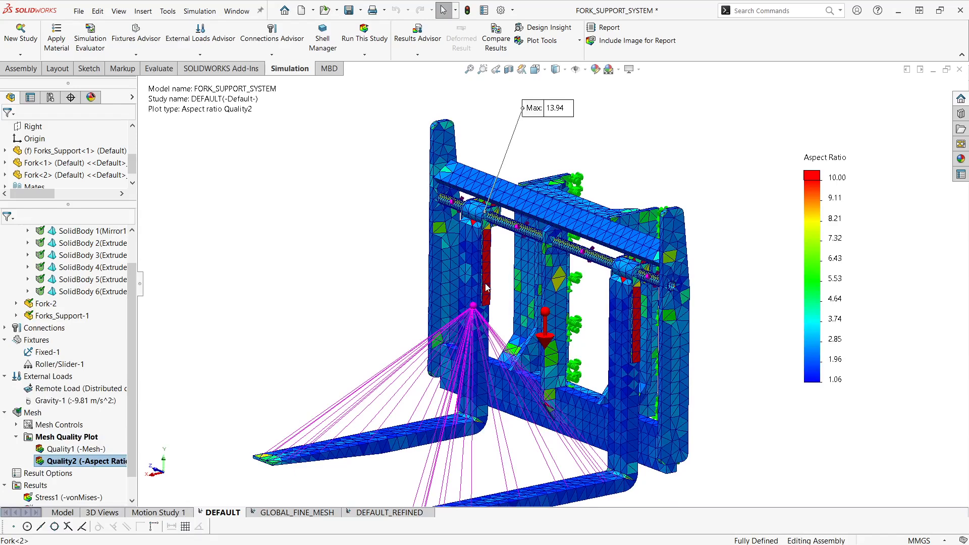
{"action": "mouse_move", "coordinate": [492, 323]}
{"action": "middle_mouse_down", "text": "ctrl"}
{"action": "mouse_move", "coordinate": [486, 297]}
{"action": "mouse_move", "coordinate": [503, 308]}
{"action": "middle_mouse_up", "text": "ctrl"}
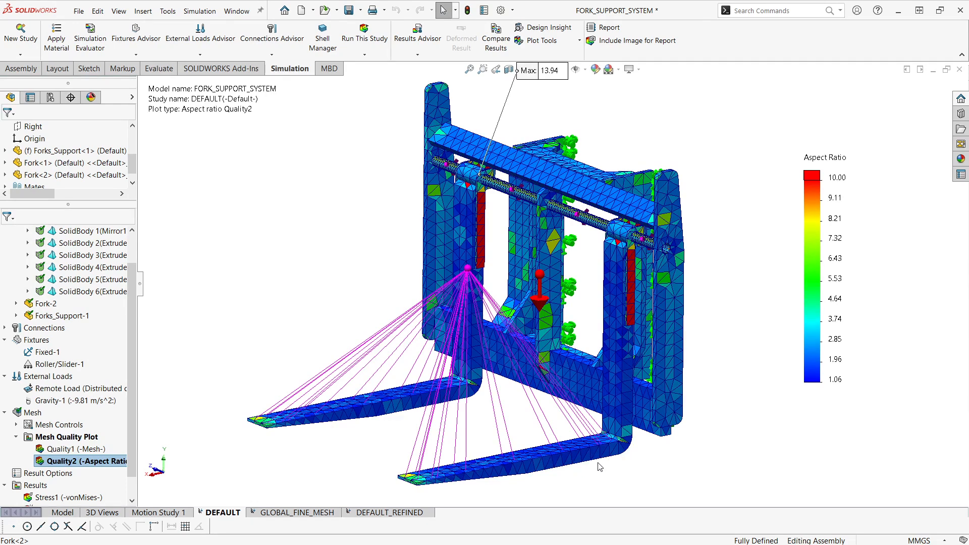
{"action": "scroll", "coordinate": [626, 456], "scroll_direction": "up", "scroll_amount": 2}
{"action": "middle_click_drag", "start_coordinate": [621, 454], "coordinate": [633, 466], "text": "ctrl"}
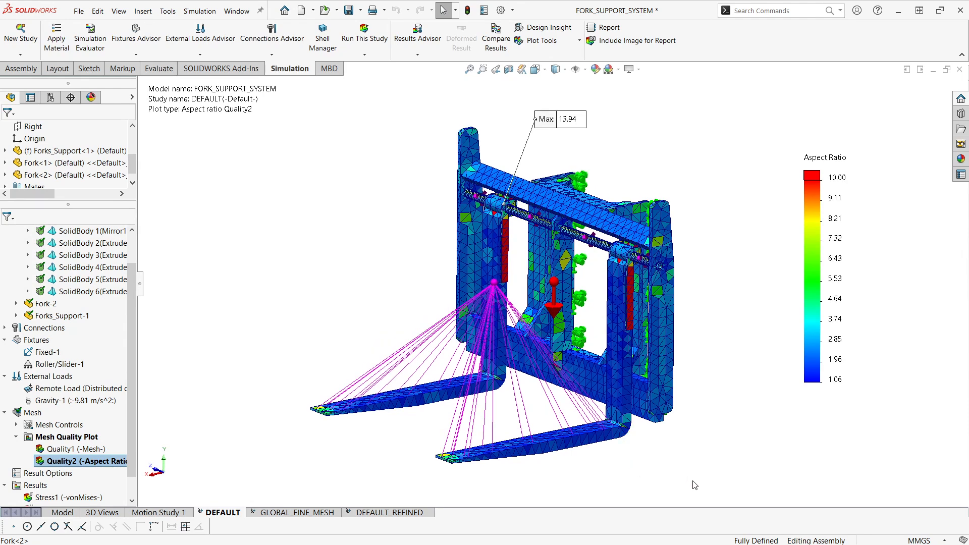
Step: Set the maximum of the aspect ratio legend to 3 and inspect the elements at the fork bends
{"action": "left_click", "coordinate": [842, 177]}
{"action": "type", "text": "3"}
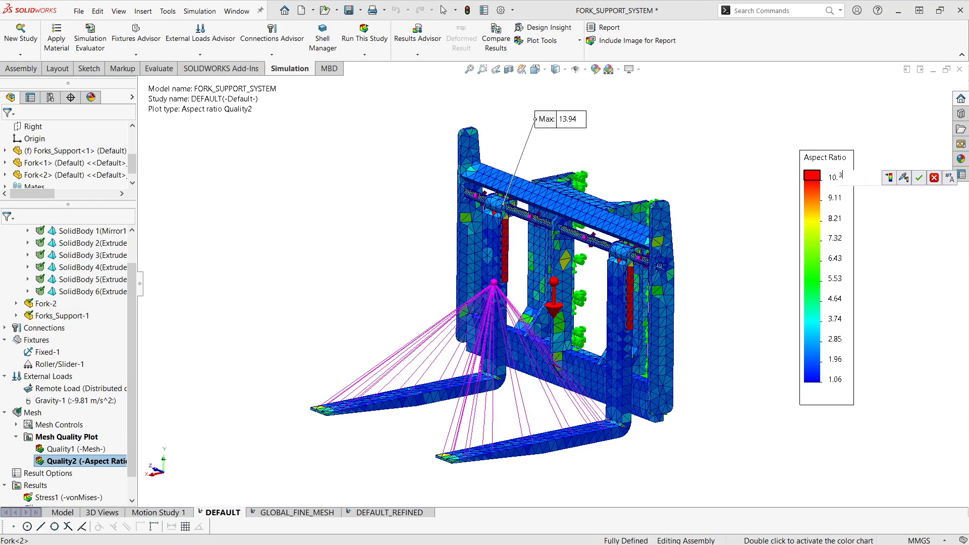
{"action": "key", "text": "Return"}
{"action": "scroll", "coordinate": [588, 399], "scroll_direction": "down", "scroll_amount": 2}
{"action": "scroll", "coordinate": [588, 398], "scroll_direction": "down", "scroll_amount": 3}
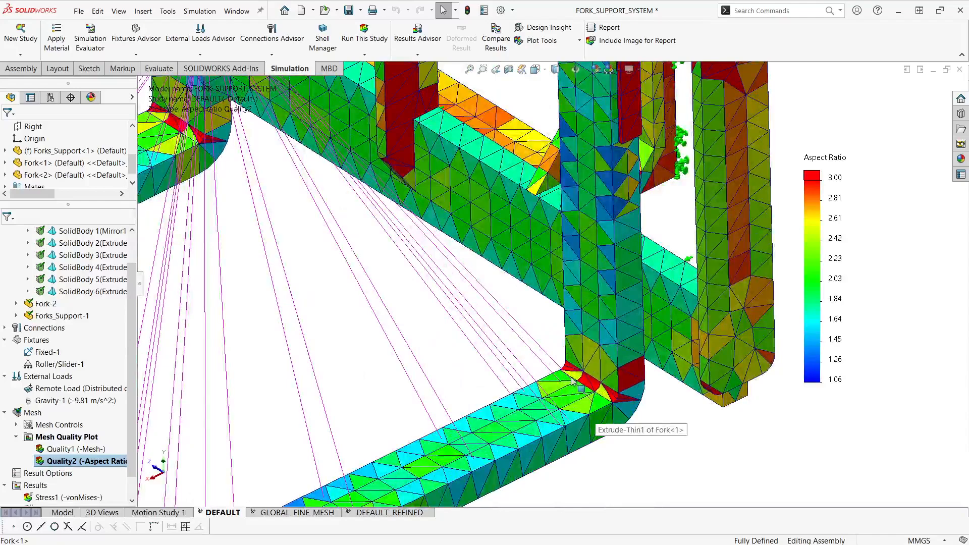
{"action": "scroll", "coordinate": [588, 383], "scroll_direction": "up", "scroll_amount": 3}
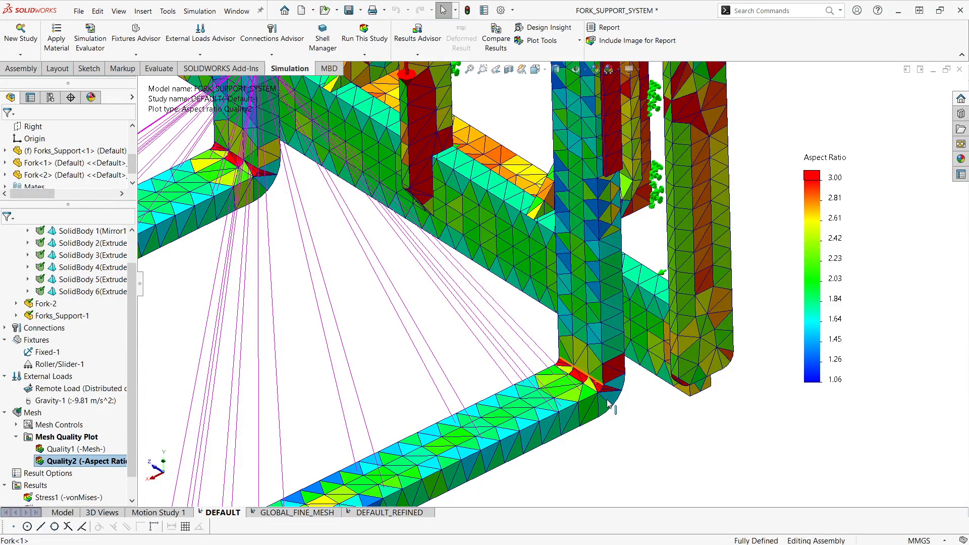
{"action": "scroll", "coordinate": [608, 402], "scroll_direction": "up", "scroll_amount": 3}
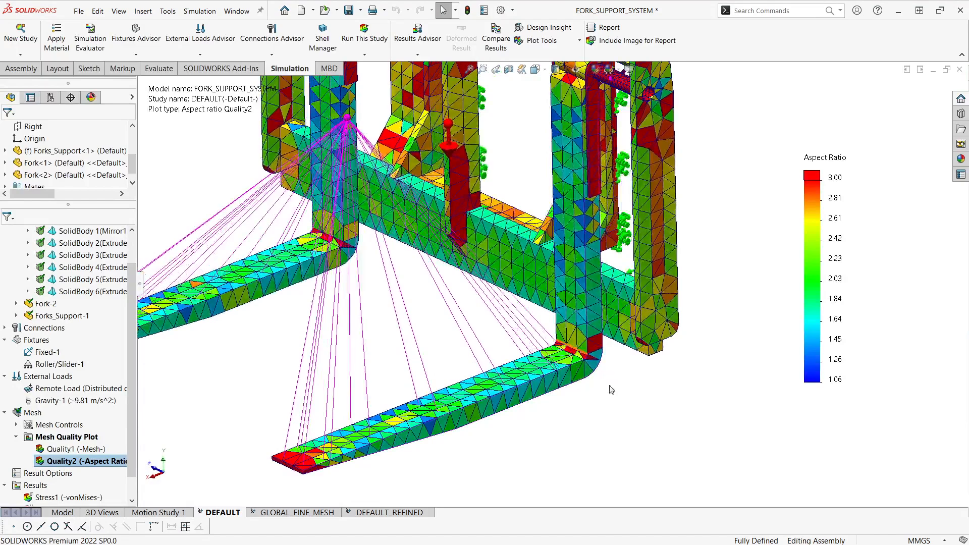
{"action": "middle_click_drag", "start_coordinate": [681, 402], "coordinate": [682, 426], "text": "ctrl"}
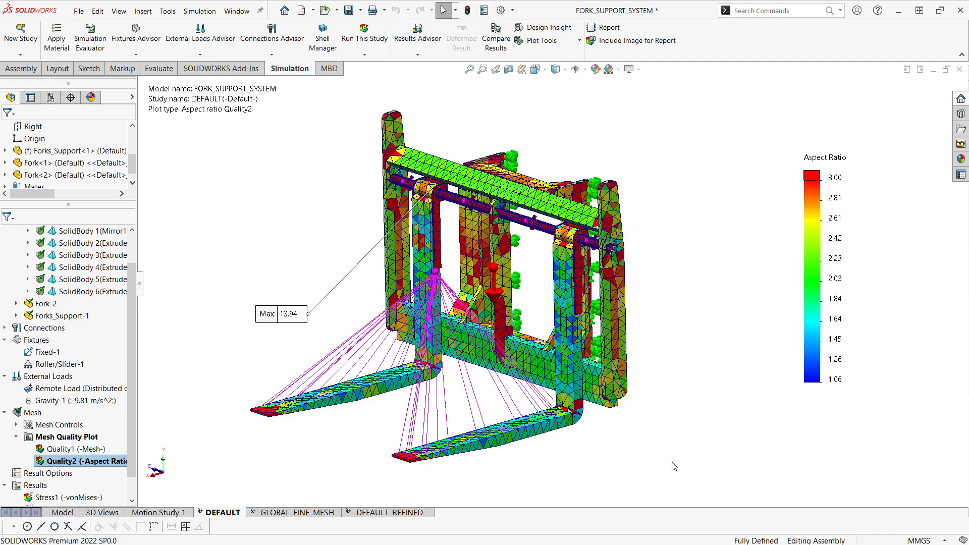
Step: Switch to the GLOBAL_FINE_MESH study, show its Quality1 mesh plot and inspect the refined mesh
{"action": "left_click", "coordinate": [297, 512]}
{"action": "double_click", "coordinate": [64, 378]}
{"action": "middle_click_drag", "start_coordinate": [687, 440], "coordinate": [628, 457]}
{"action": "scroll", "coordinate": [619, 439], "scroll_direction": "down", "scroll_amount": 1}
{"action": "scroll", "coordinate": [620, 439], "scroll_direction": "up", "scroll_amount": 1}
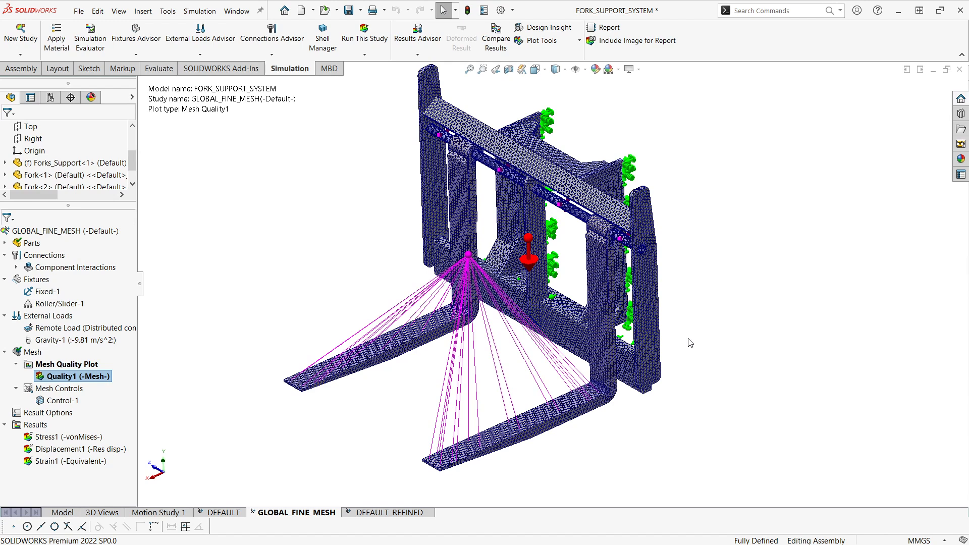
{"action": "middle_click_drag", "start_coordinate": [709, 379], "coordinate": [735, 341]}
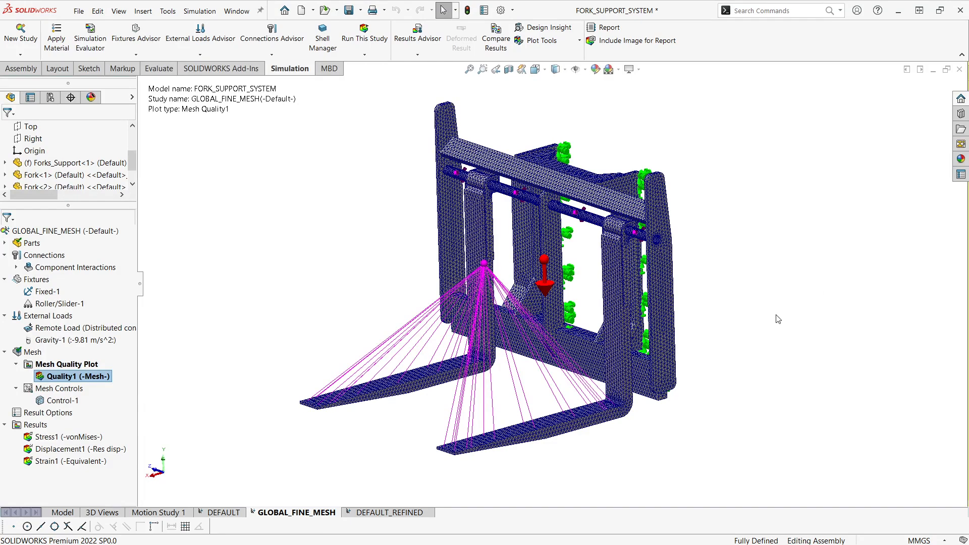
Step: Show the Stress1 (von Mises) result plot of the GLOBAL_FINE_MESH study
{"action": "left_click", "coordinate": [83, 438]}
{"action": "right_click", "coordinate": [82, 438]}
{"action": "left_click", "coordinate": [142, 445]}
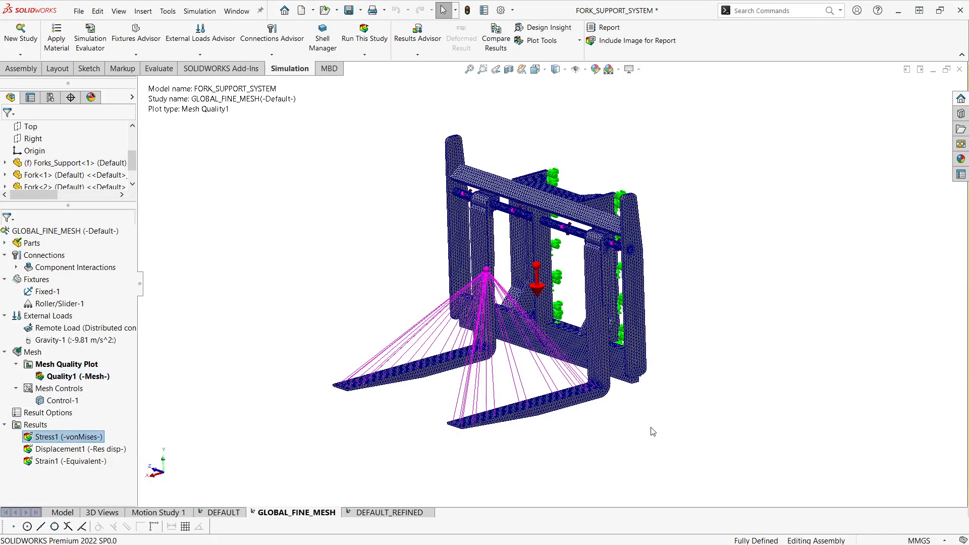
{"action": "middle_click_drag", "start_coordinate": [653, 321], "coordinate": [675, 321], "text": "ctrl"}
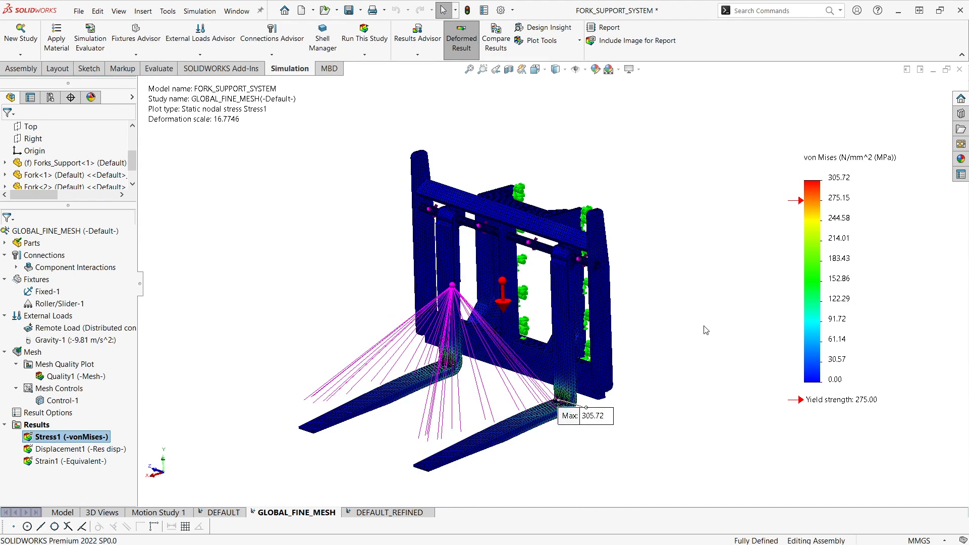
Step: Move the maximum stress callout clear of the model, beside and below the bend of the nearer fork
{"action": "left_click_drag", "start_coordinate": [610, 427], "coordinate": [653, 443]}
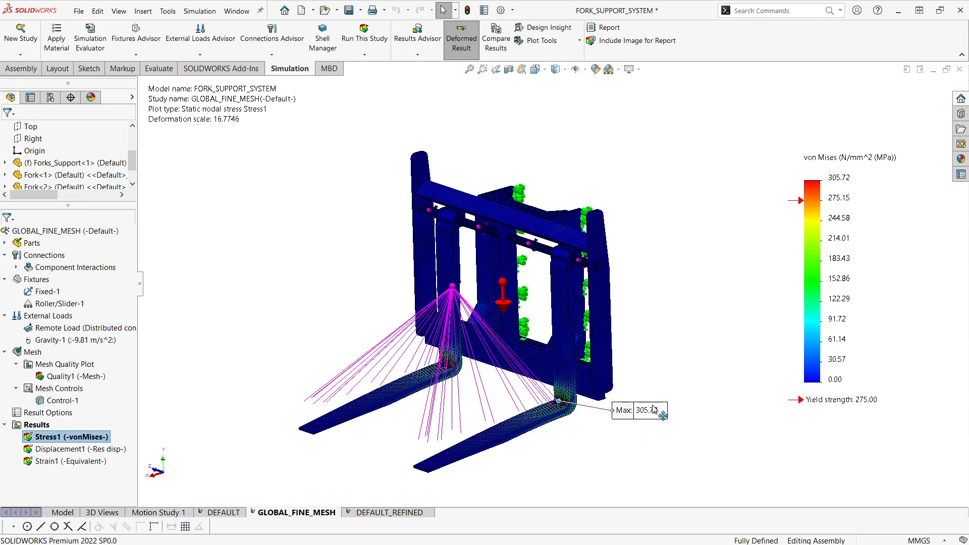
{"action": "scroll", "coordinate": [606, 419], "scroll_direction": "down", "scroll_amount": 2}
{"action": "middle_click_drag", "start_coordinate": [605, 420], "coordinate": [613, 426], "text": "ctrl"}
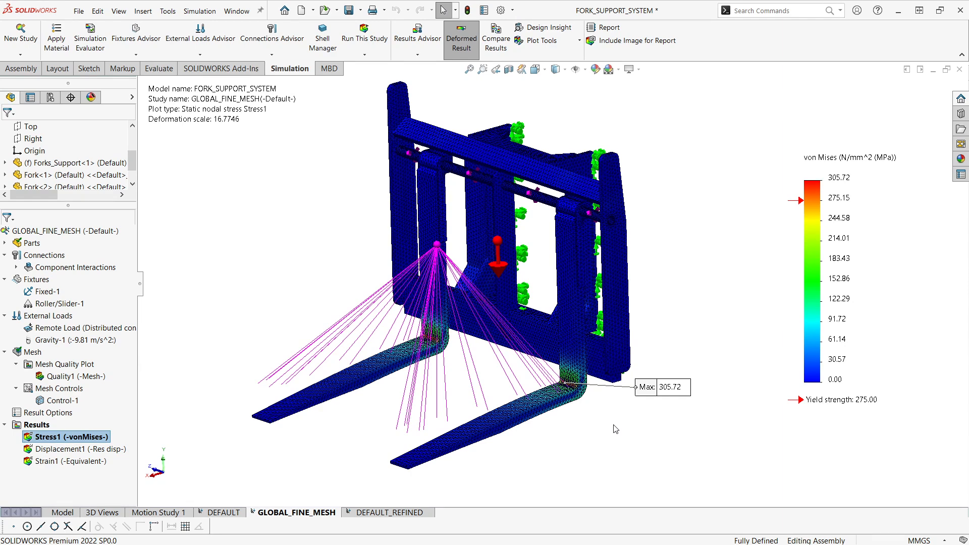
{"action": "left_click_drag", "start_coordinate": [638, 384], "coordinate": [628, 419]}
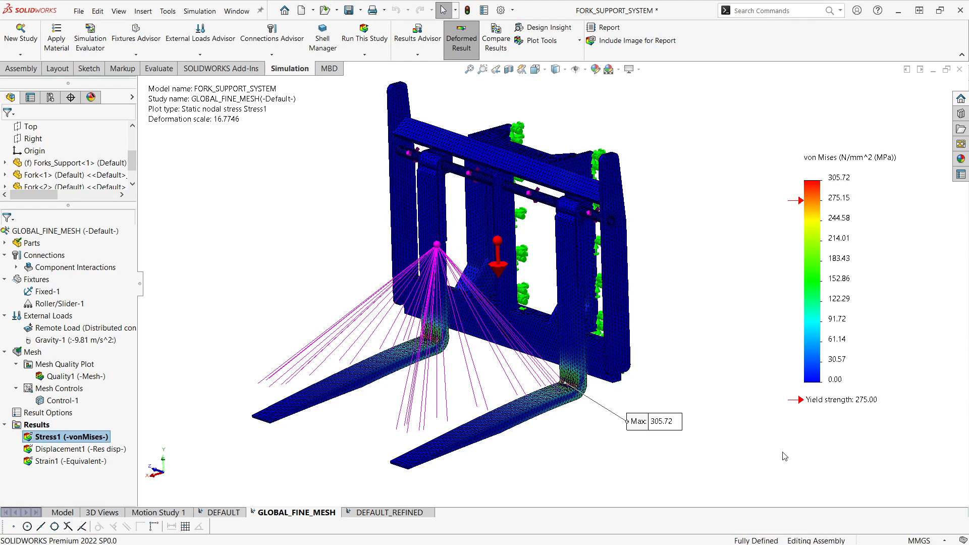
Step: Examine the von Mises stress distribution of the GLOBAL_FINE_MESH study from several angles, focusing on the inner bends of the forks
{"action": "scroll", "coordinate": [781, 452], "scroll_direction": "up", "scroll_amount": 1}
{"action": "middle_click_drag", "start_coordinate": [779, 457], "coordinate": [771, 465], "text": "ctrl"}
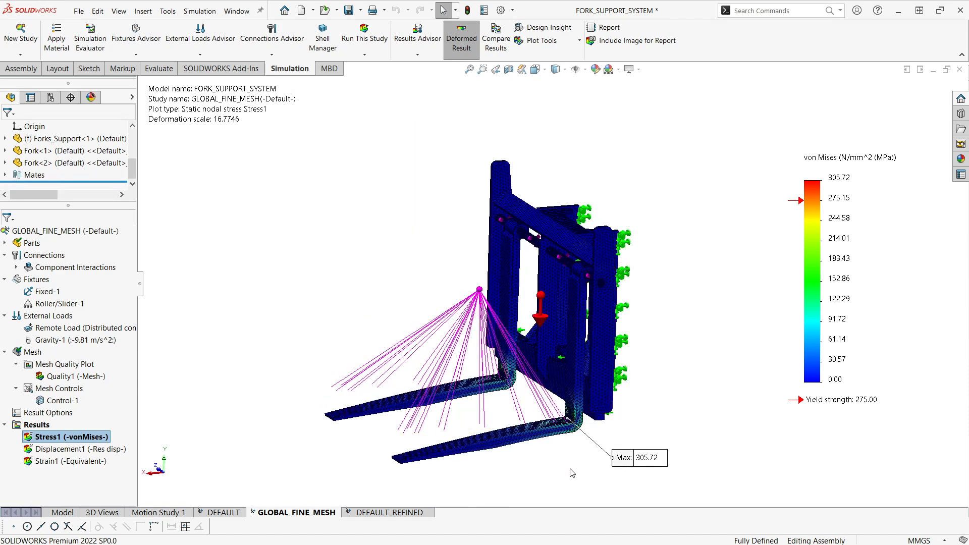
{"action": "middle_click_drag", "start_coordinate": [592, 495], "coordinate": [607, 502], "text": "ctrl"}
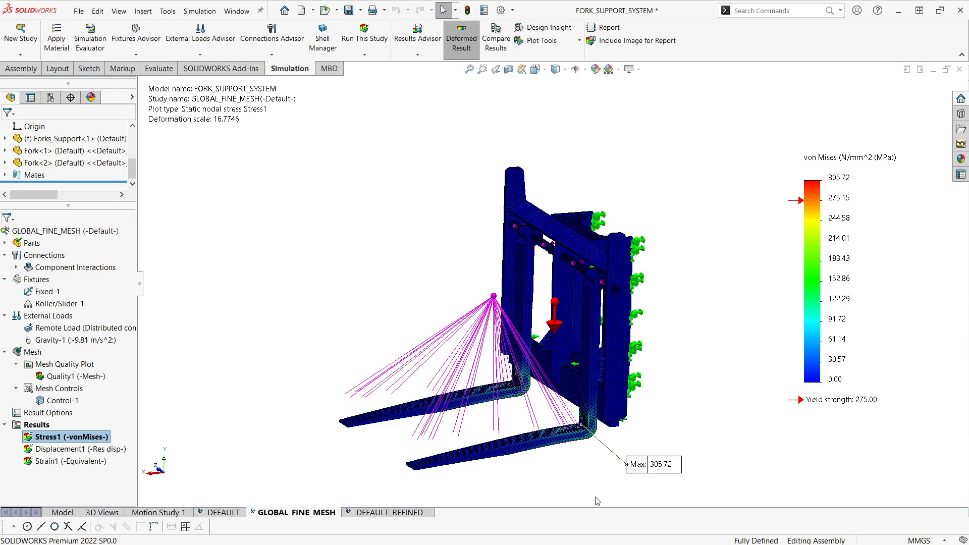
{"action": "scroll", "coordinate": [599, 502], "scroll_direction": "down", "scroll_amount": 4}
{"action": "scroll", "coordinate": [586, 396], "scroll_direction": "down", "scroll_amount": 3}
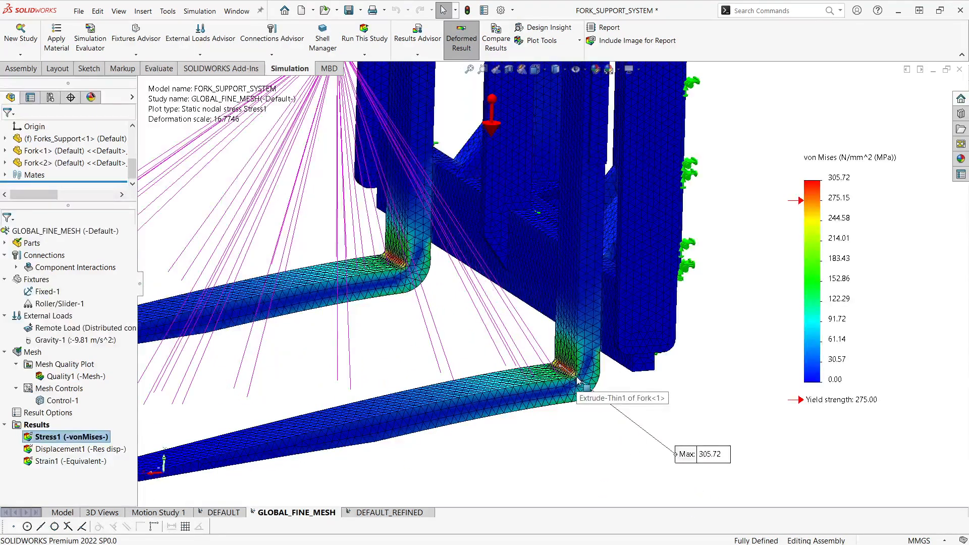
{"action": "scroll", "coordinate": [576, 384], "scroll_direction": "up", "scroll_amount": 5}
{"action": "middle_click_drag", "start_coordinate": [573, 405], "coordinate": [583, 430], "text": "ctrl"}
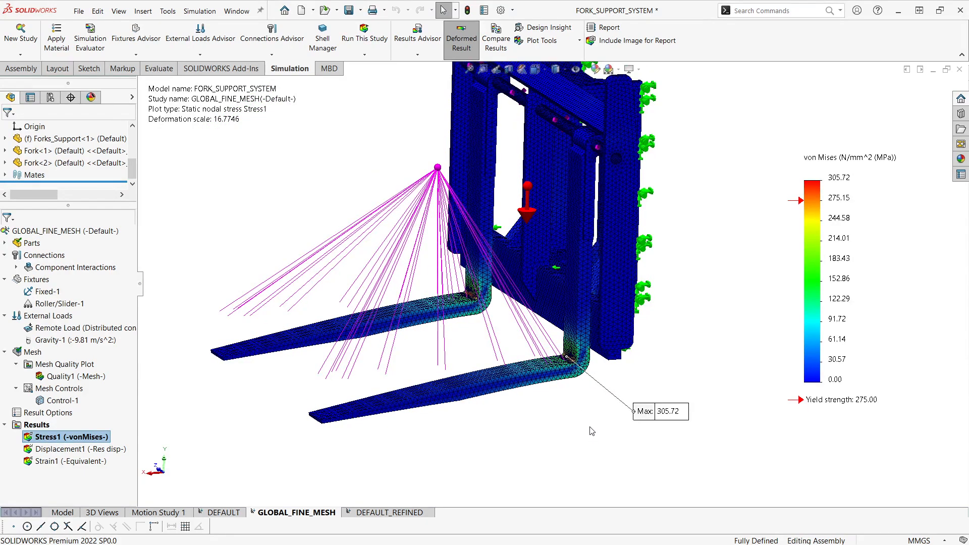
{"action": "scroll", "coordinate": [575, 427], "scroll_direction": "up", "scroll_amount": 2}
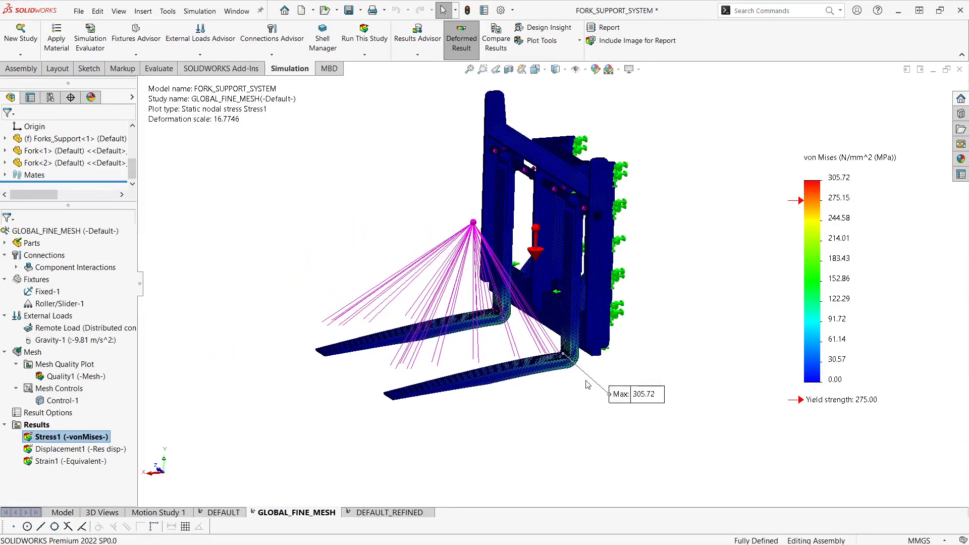
{"action": "scroll", "coordinate": [586, 386], "scroll_direction": "down", "scroll_amount": 3}
{"action": "scroll", "coordinate": [575, 449], "scroll_direction": "up", "scroll_amount": 4}
{"action": "middle_click_drag", "start_coordinate": [575, 452], "coordinate": [571, 501], "text": "ctrl"}
{"action": "scroll", "coordinate": [576, 452], "scroll_direction": "down", "scroll_amount": 1}
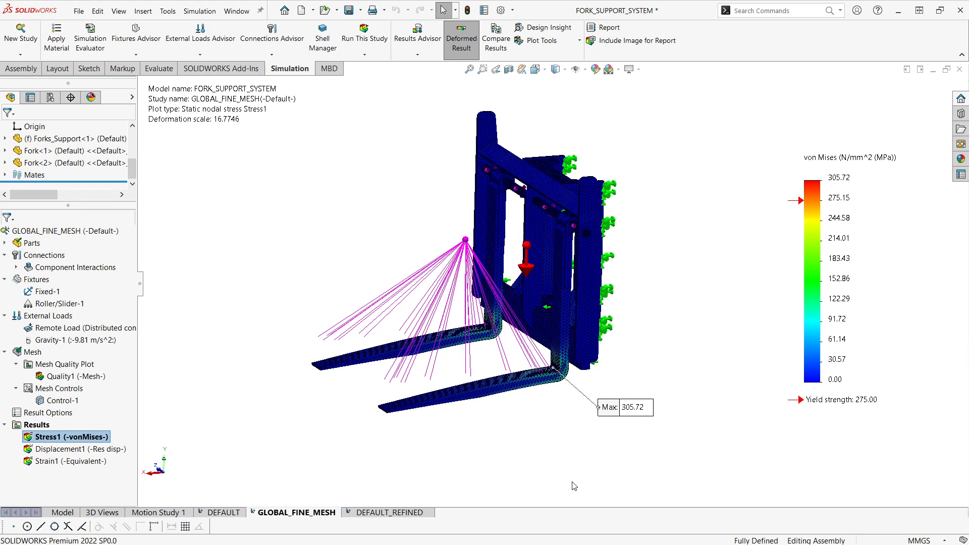
{"action": "middle_click_drag", "start_coordinate": [483, 399], "coordinate": [515, 416]}
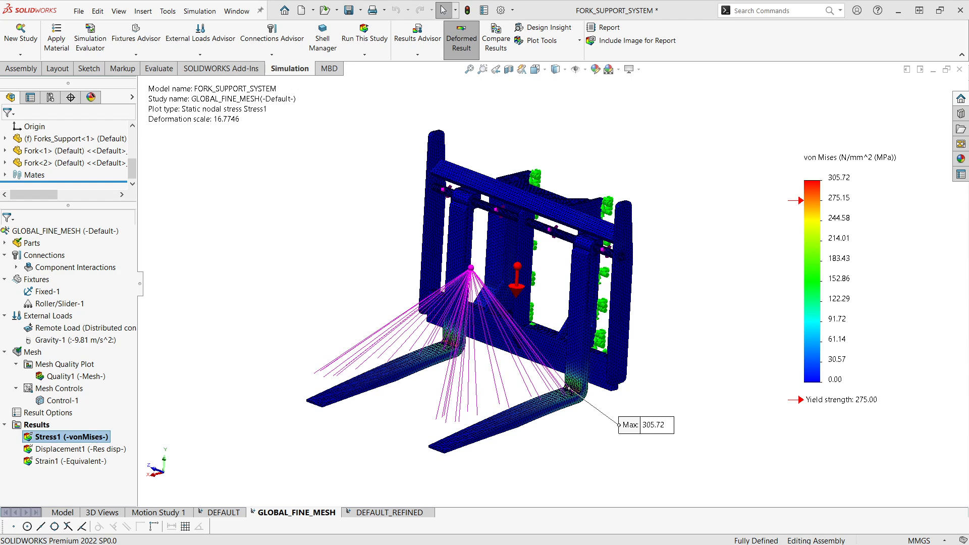
Step: Compare the Stress1 and mesh plots of the DEFAULT and GLOBAL_FINE_MESH studies side by side, inspecting the fork bends up close
{"action": "right_click", "coordinate": [71, 436]}
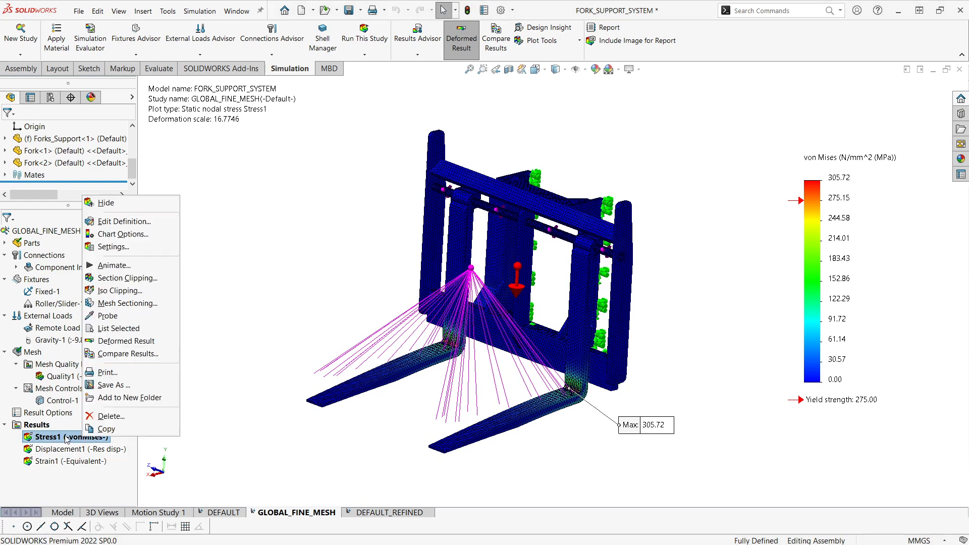
{"action": "right_click", "coordinate": [37, 424]}
{"action": "left_click", "coordinate": [85, 314]}
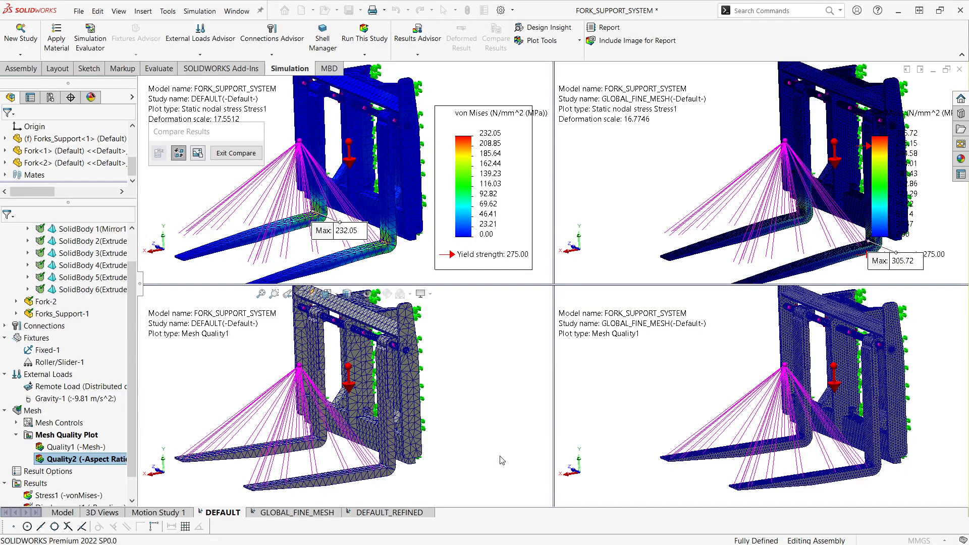
{"action": "scroll", "coordinate": [500, 456], "scroll_direction": "up", "scroll_amount": 1}
{"action": "mouse_move", "coordinate": [511, 449]}
{"action": "middle_mouse_down"}
{"action": "mouse_move", "coordinate": [518, 468]}
{"action": "mouse_move", "coordinate": [517, 457]}
{"action": "middle_mouse_up"}
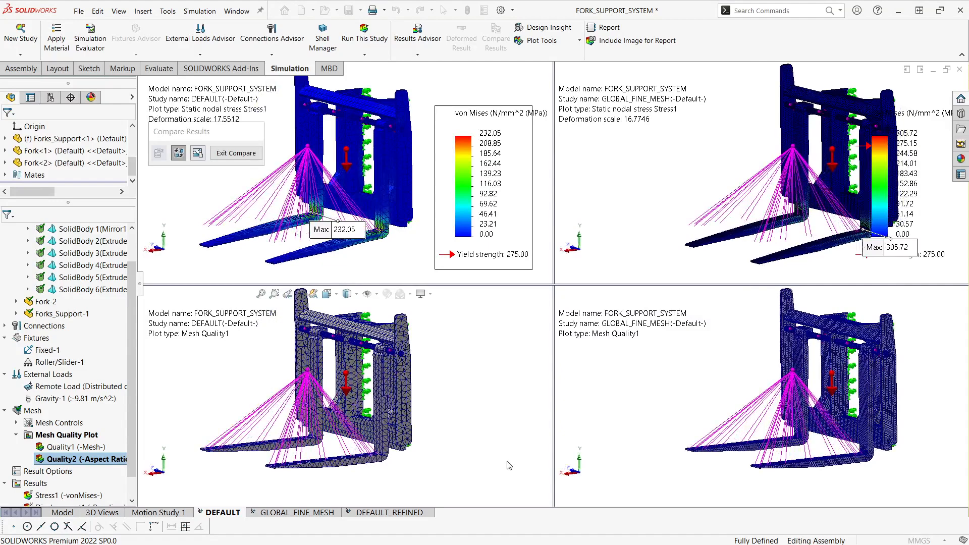
{"action": "scroll", "coordinate": [439, 452], "scroll_direction": "down", "scroll_amount": 4}
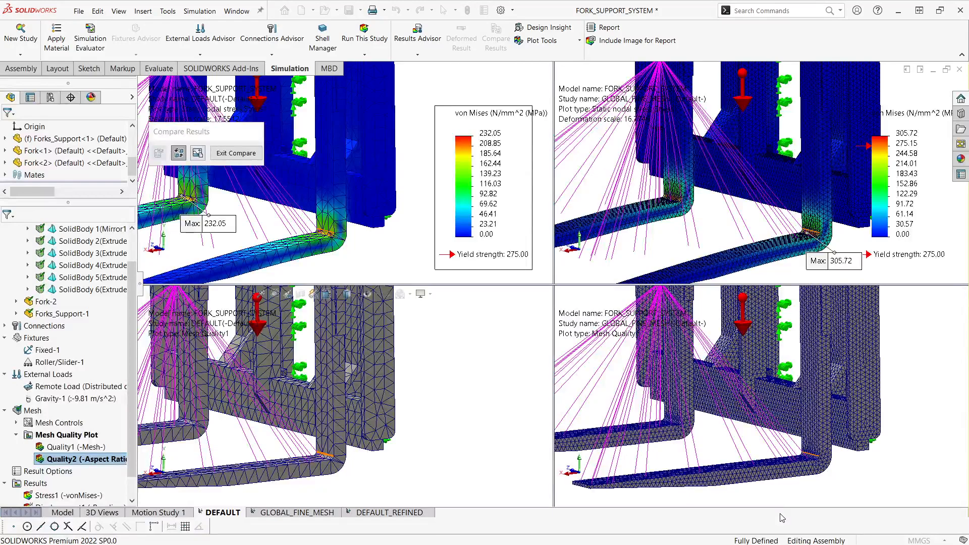
{"action": "scroll", "coordinate": [916, 398], "scroll_direction": "up", "scroll_amount": 3}
{"action": "middle_click_drag", "start_coordinate": [897, 375], "coordinate": [904, 414], "text": "ctrl"}
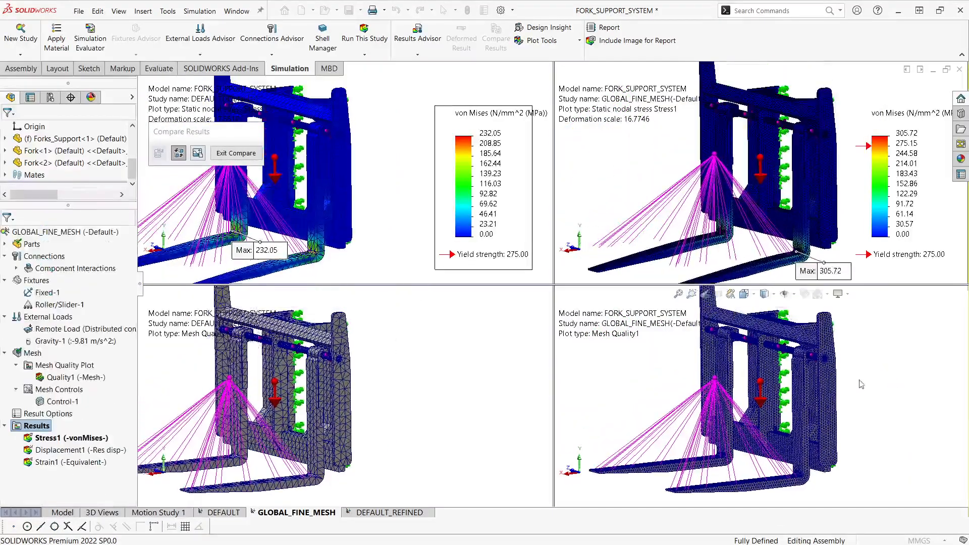